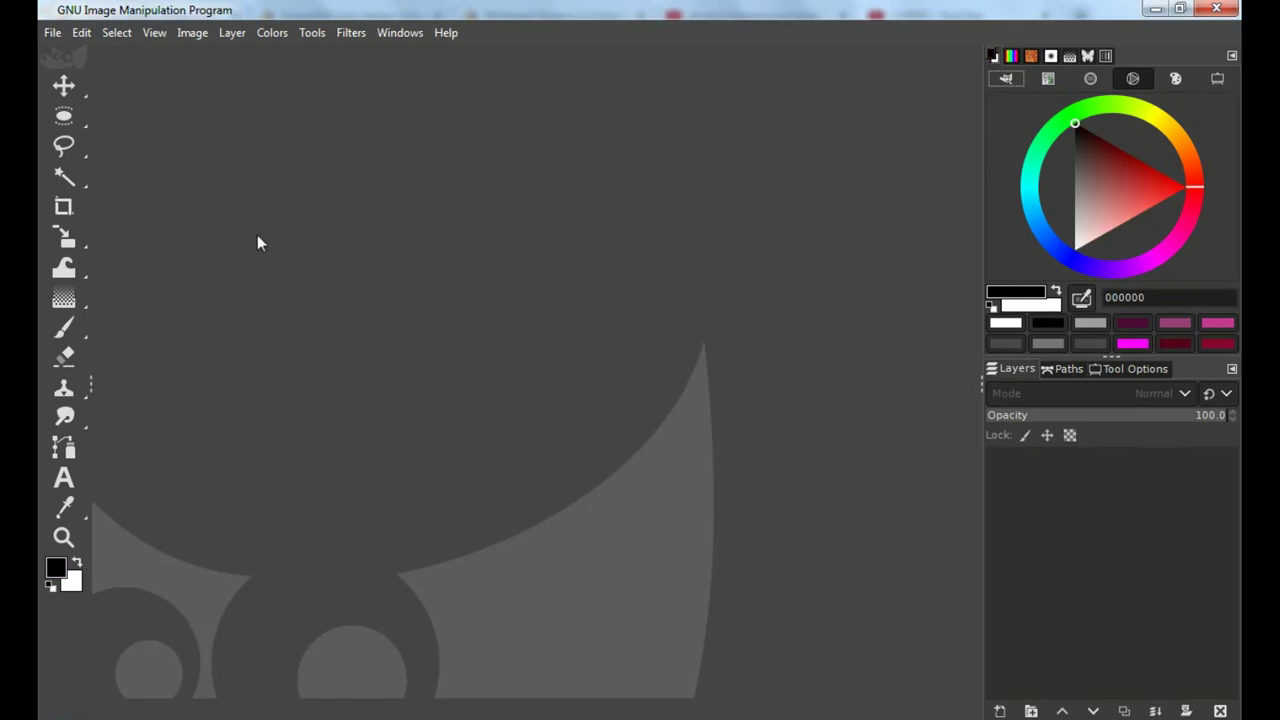
# Start a new blank image 2000 pixels wide and 1200 pixels high
pyautogui.click(54, 34)
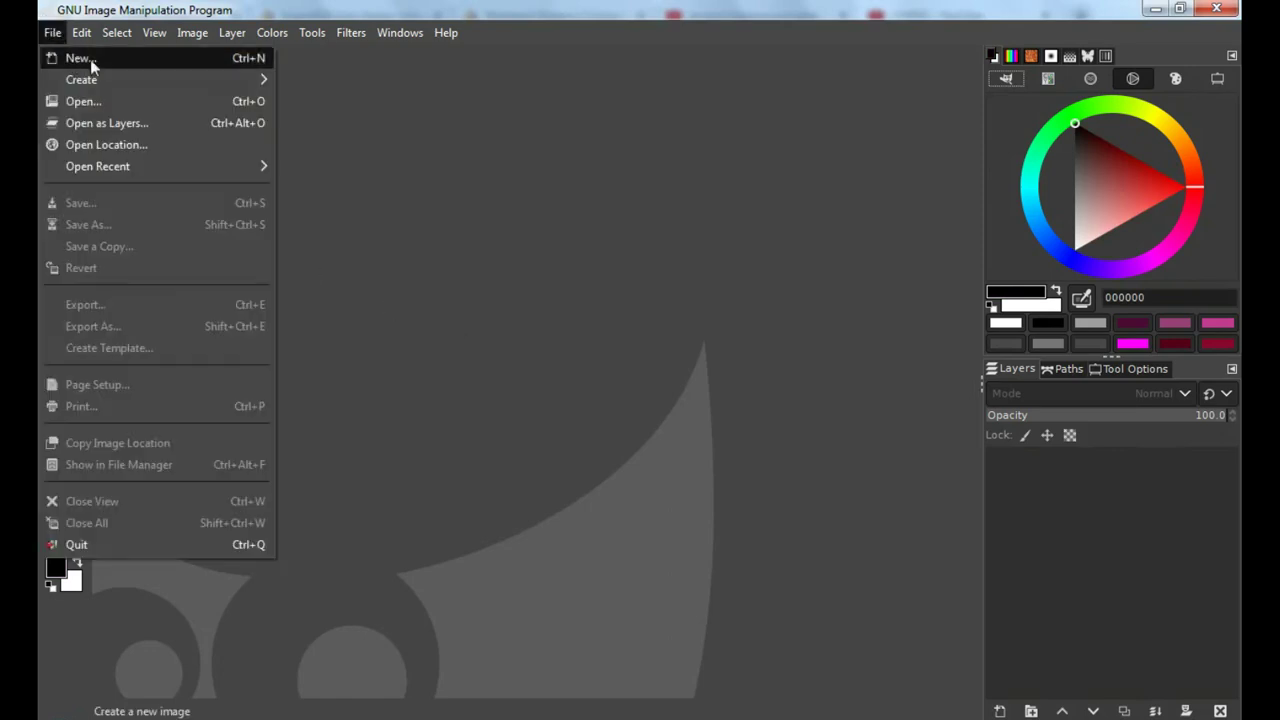
pyautogui.click(88, 60)
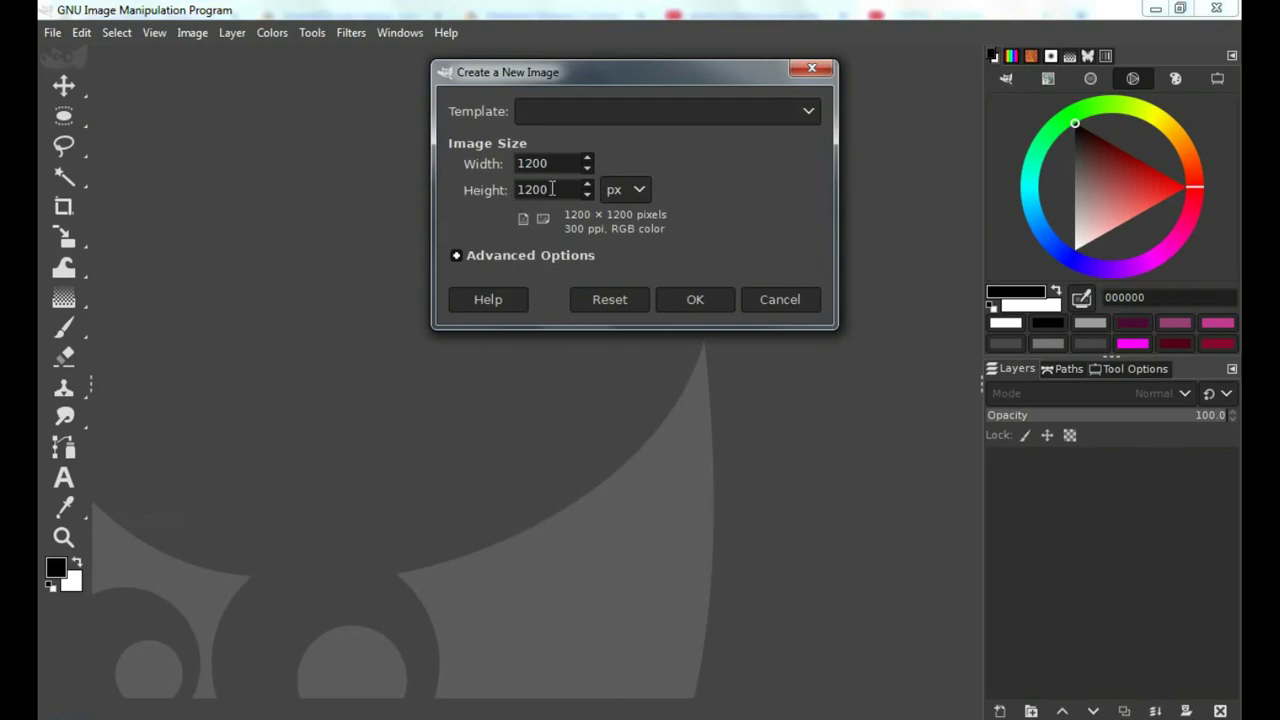
pyautogui.moveTo(553, 163); pyautogui.dragTo(481, 160)
pyautogui.write('2')
pyautogui.write('000')
pyautogui.press('Tab')
pyautogui.click(695, 299)
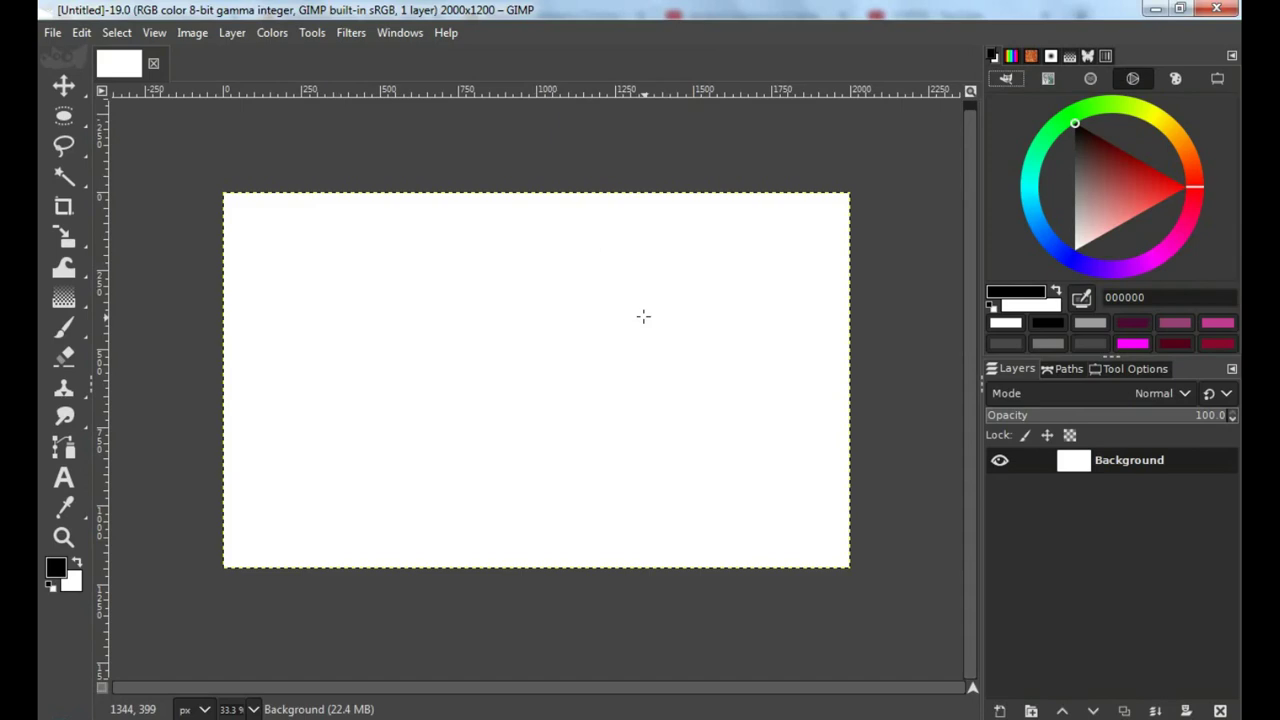
# Add a transparent layer above Background and select the Gradient tool with its options shown
pyautogui.click(1000, 709)
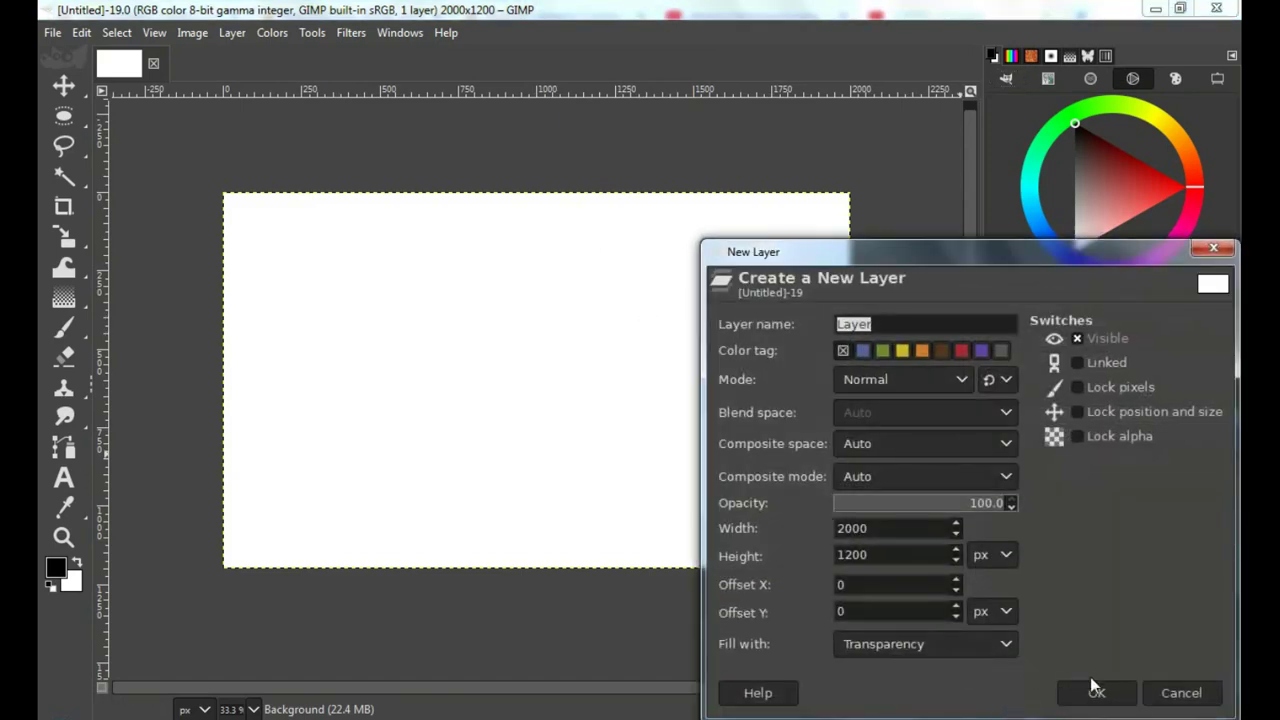
pyautogui.click(1093, 689)
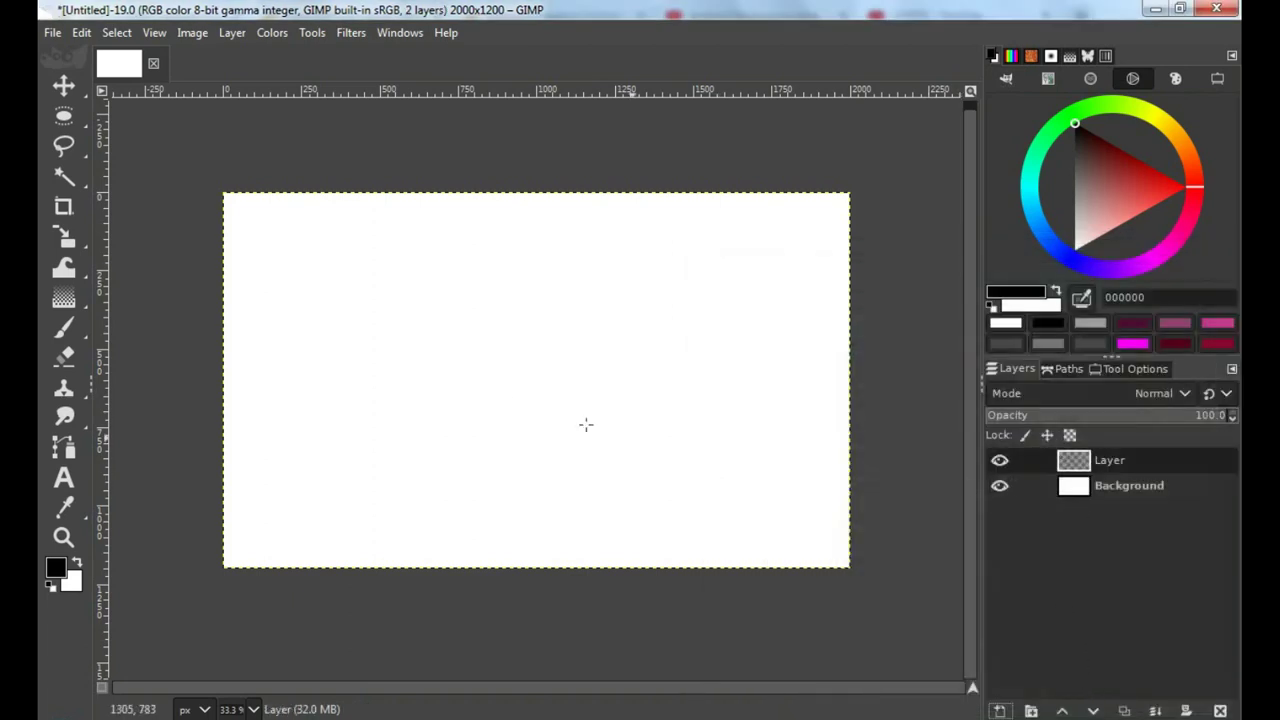
pyautogui.moveTo(63, 298)
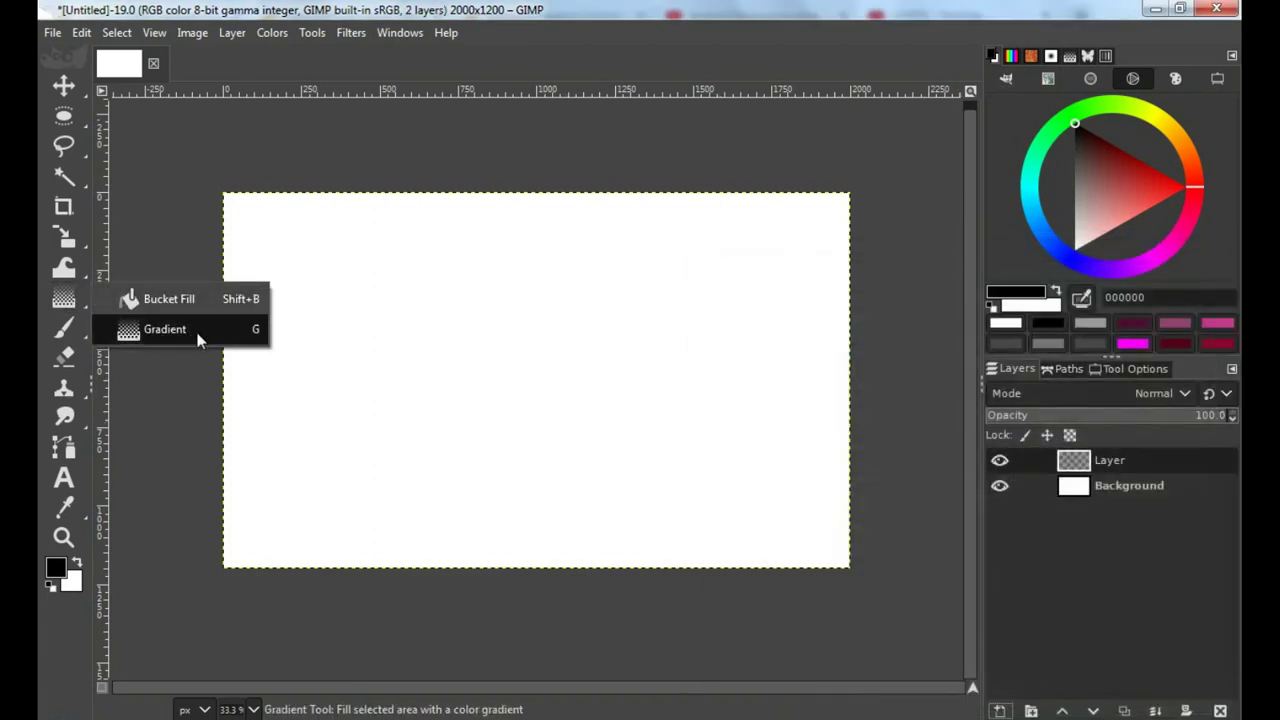
pyautogui.click(156, 330)
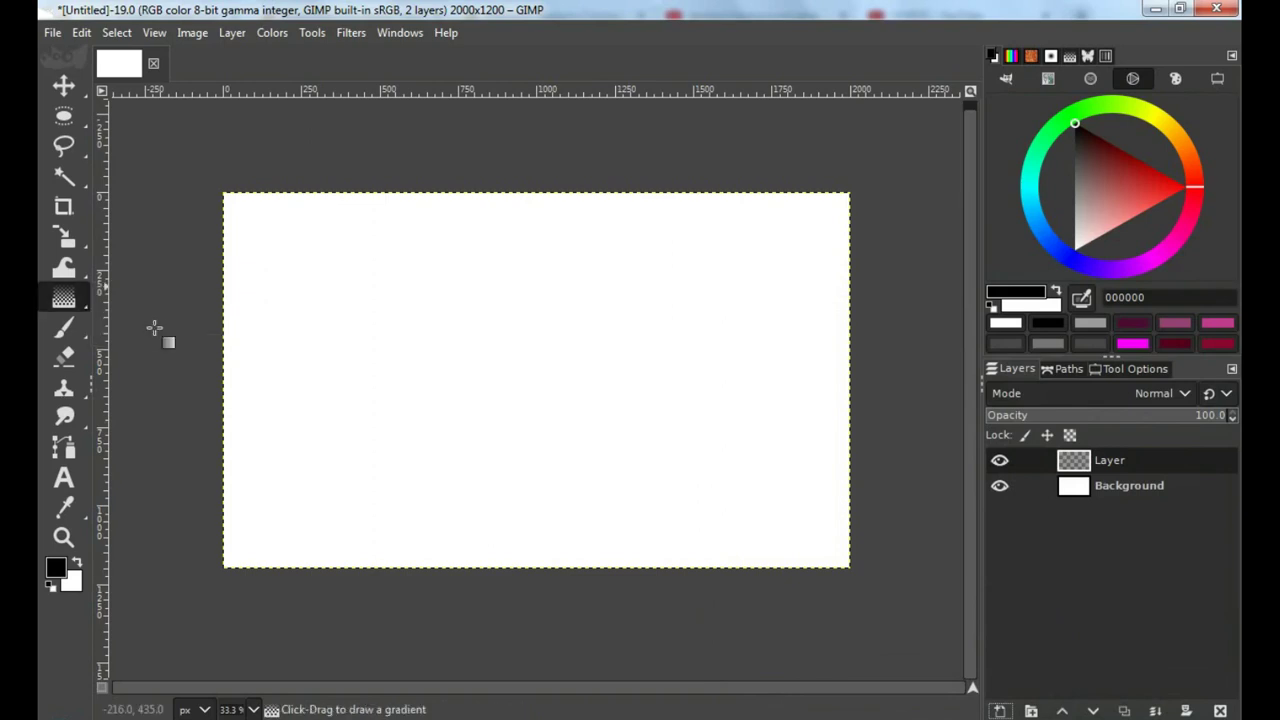
pyautogui.click(1130, 370)
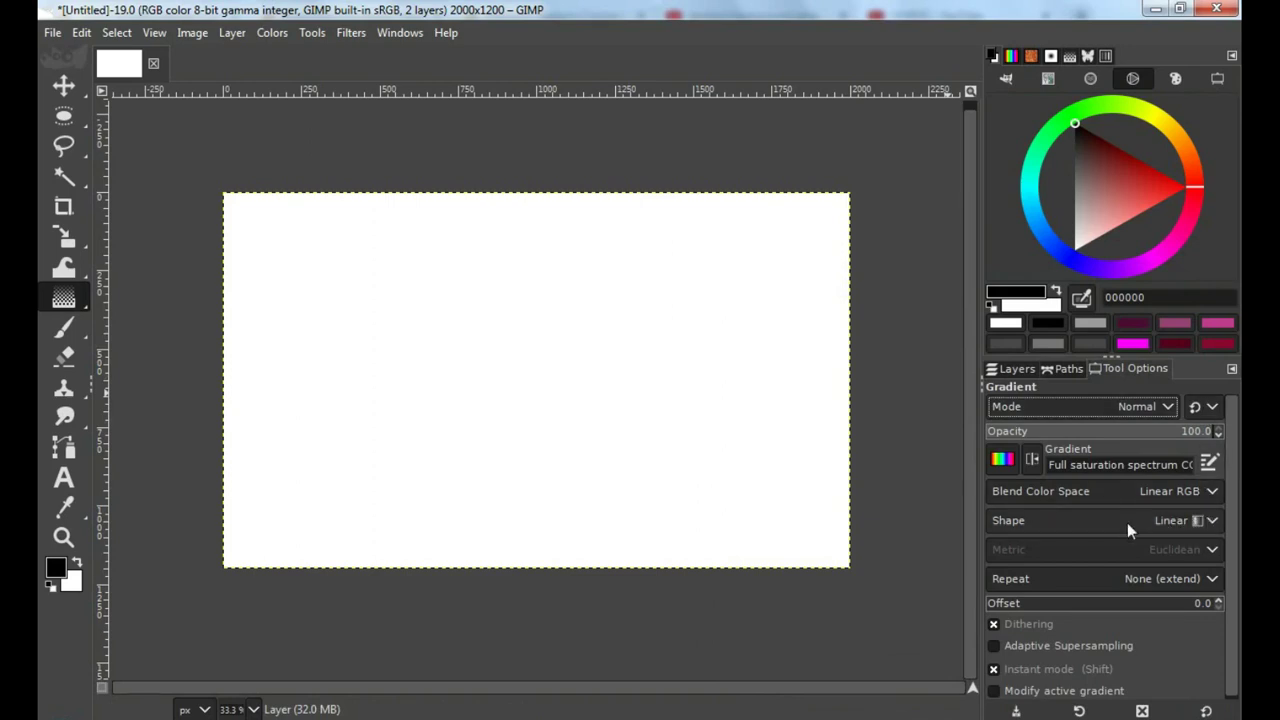
# Set the gradient shape to Radial and choose the FG to Transparent gradient
pyautogui.click(1199, 521)
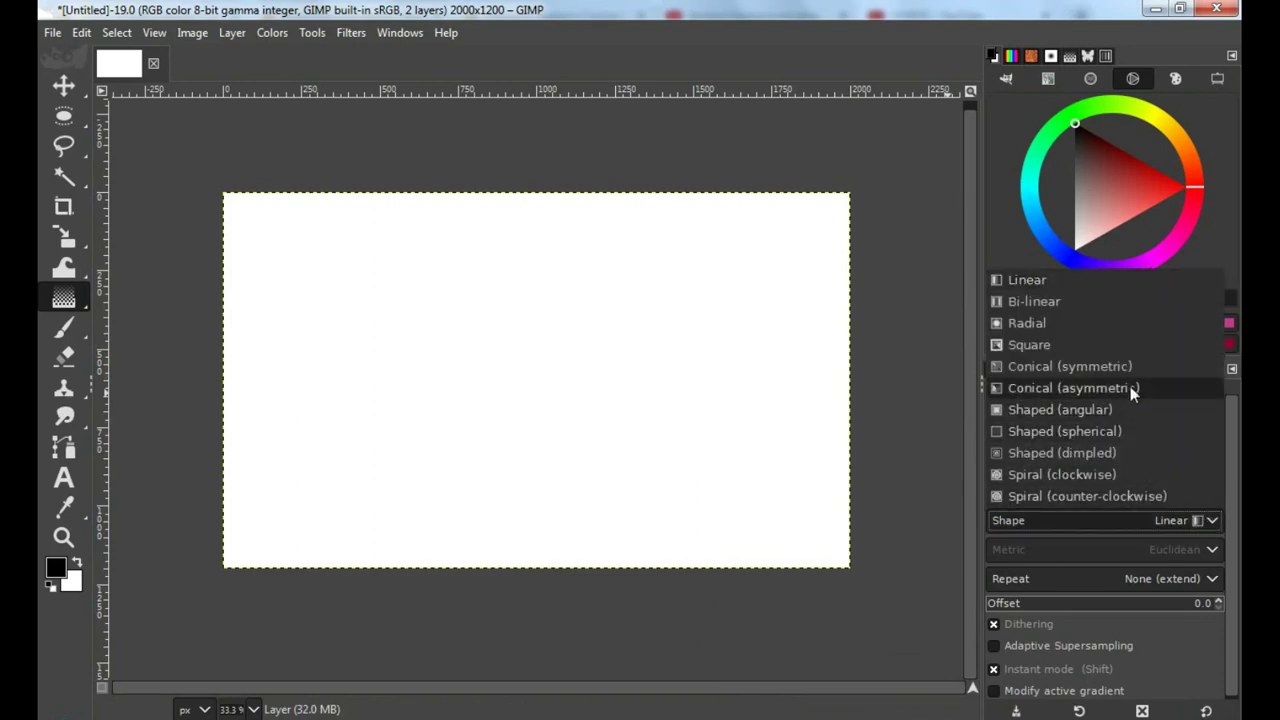
pyautogui.click(1036, 325)
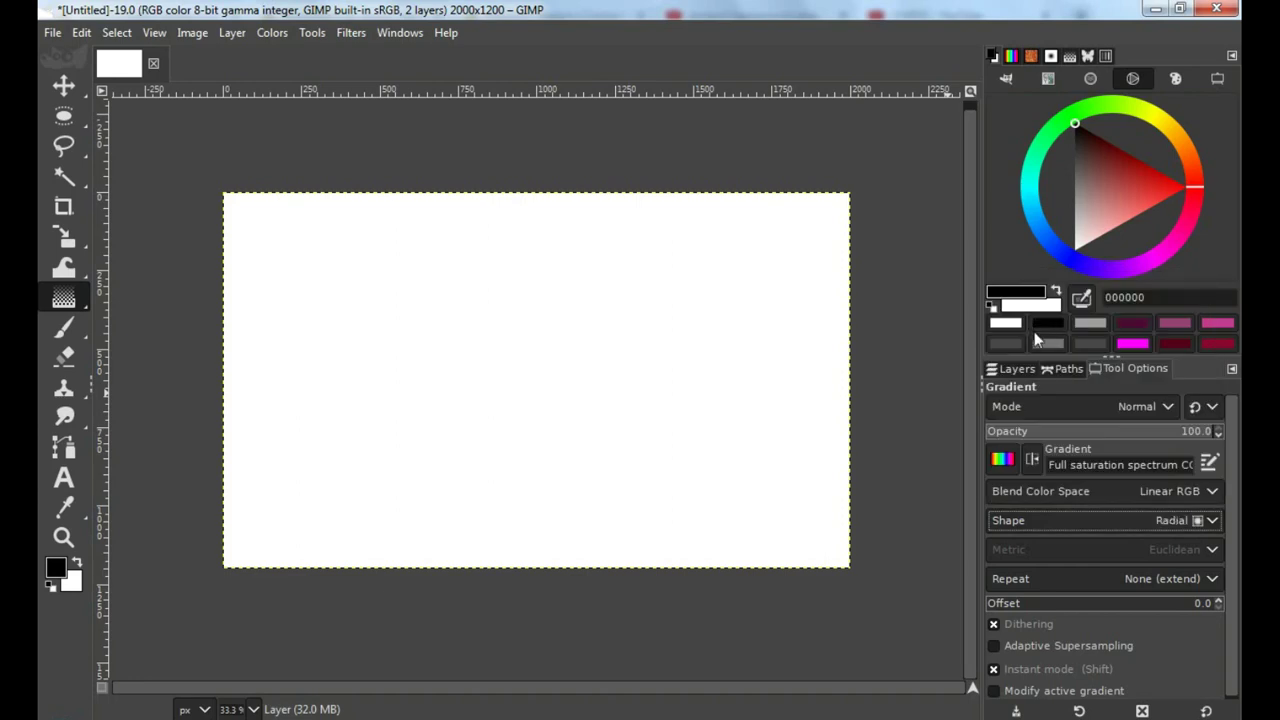
pyautogui.click(1005, 462)
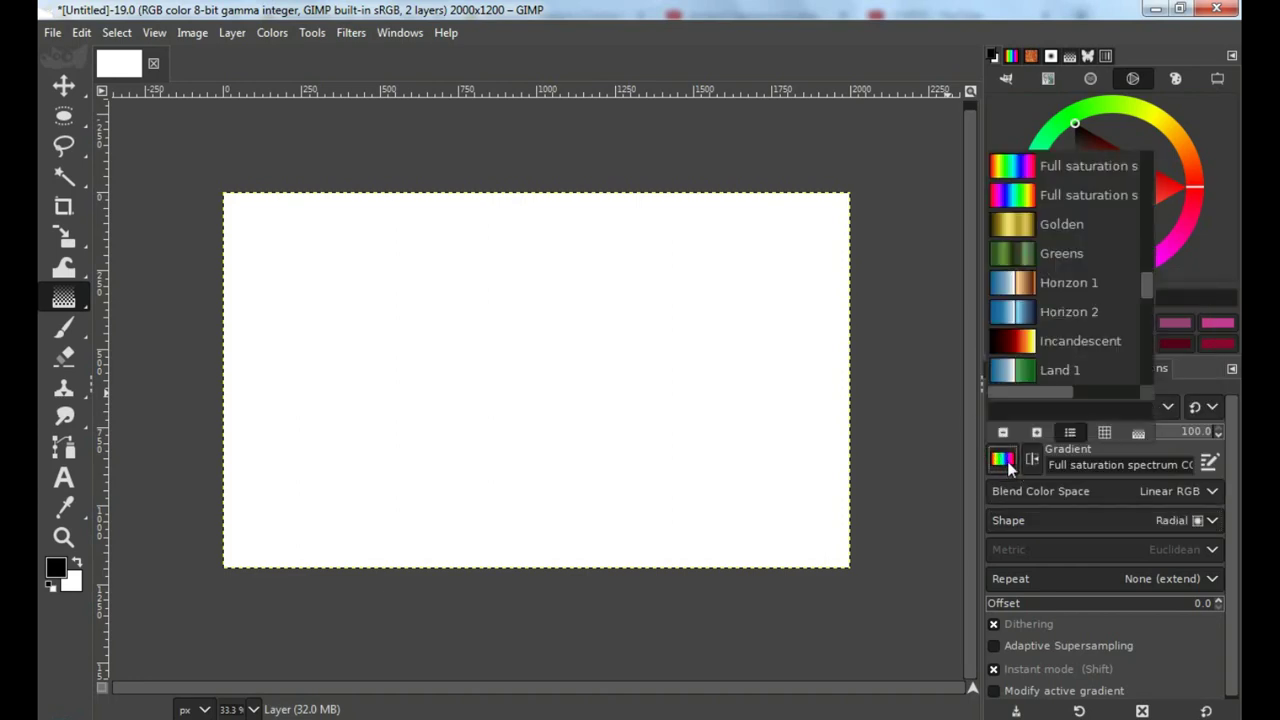
pyautogui.scroll(3, 1063, 305)
pyautogui.scroll(3, 1063, 305)
pyautogui.scroll(2, 1063, 305)
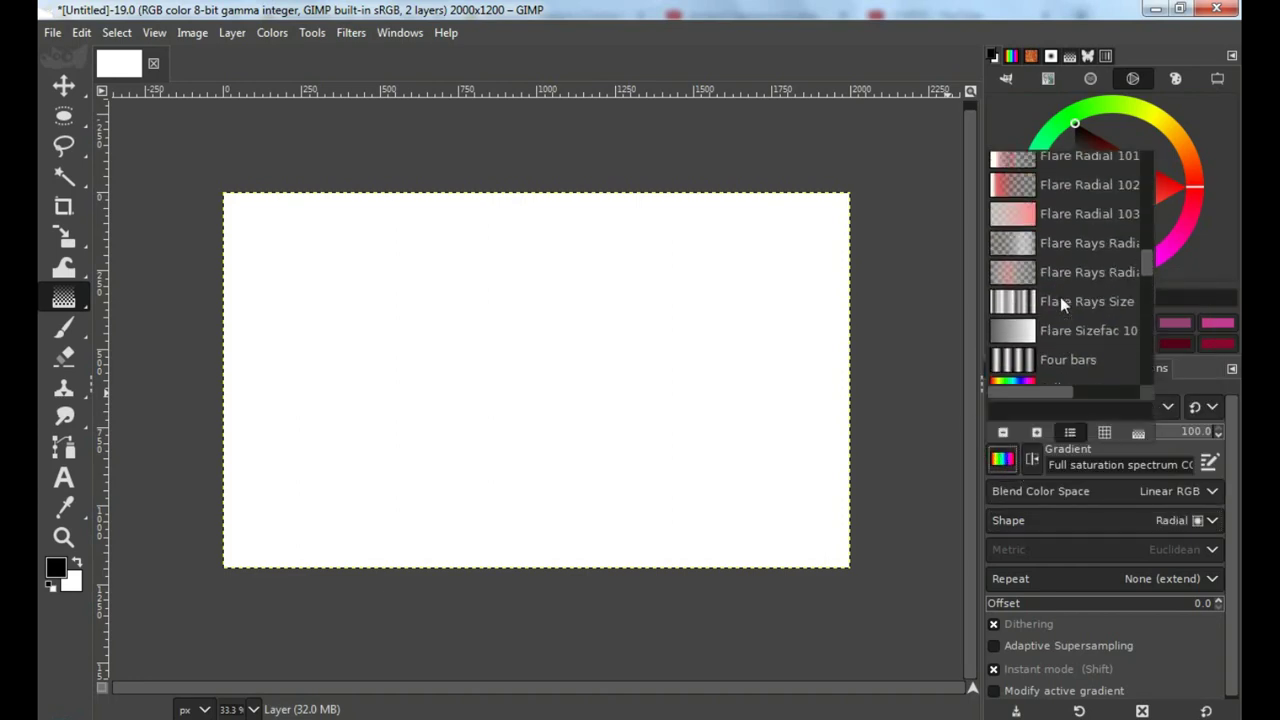
pyautogui.scroll(3, 1063, 305)
pyautogui.scroll(2, 1063, 303)
pyautogui.scroll(2, 1063, 299)
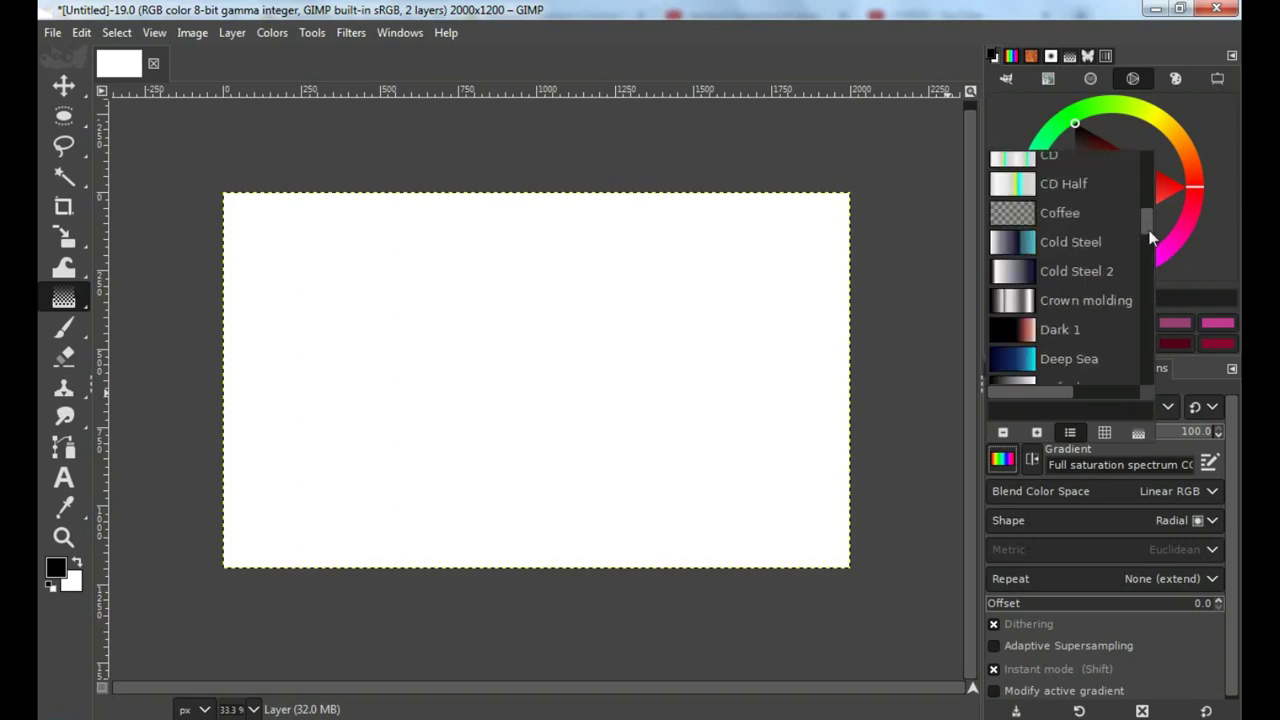
pyautogui.moveTo(1150, 237); pyautogui.dragTo(1173, 128)
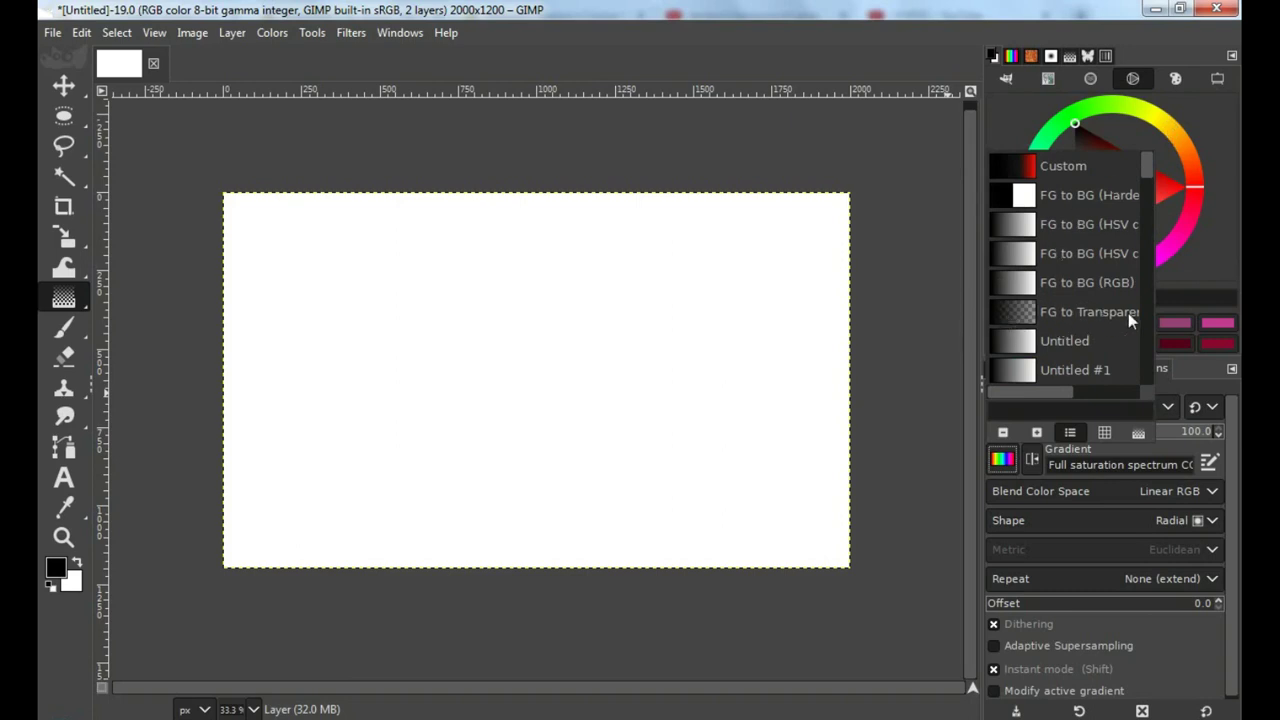
pyautogui.click(1015, 314)
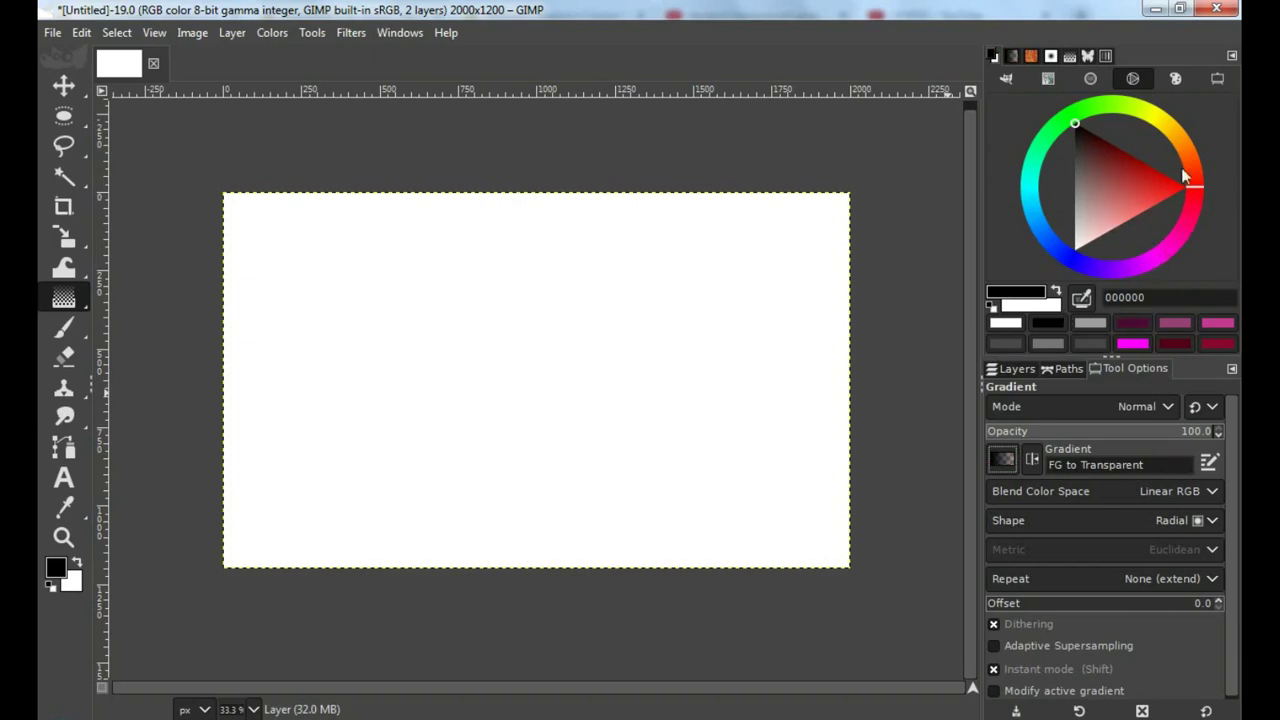
# Draw a radial orange ffb600-to-transparent gradient from the bottom-right corner toward the upper left
pyautogui.moveTo(1148, 181)
pyautogui.mouseDown()
pyautogui.moveTo(1210, 179)
pyautogui.moveTo(1205, 101)
pyautogui.mouseUp()
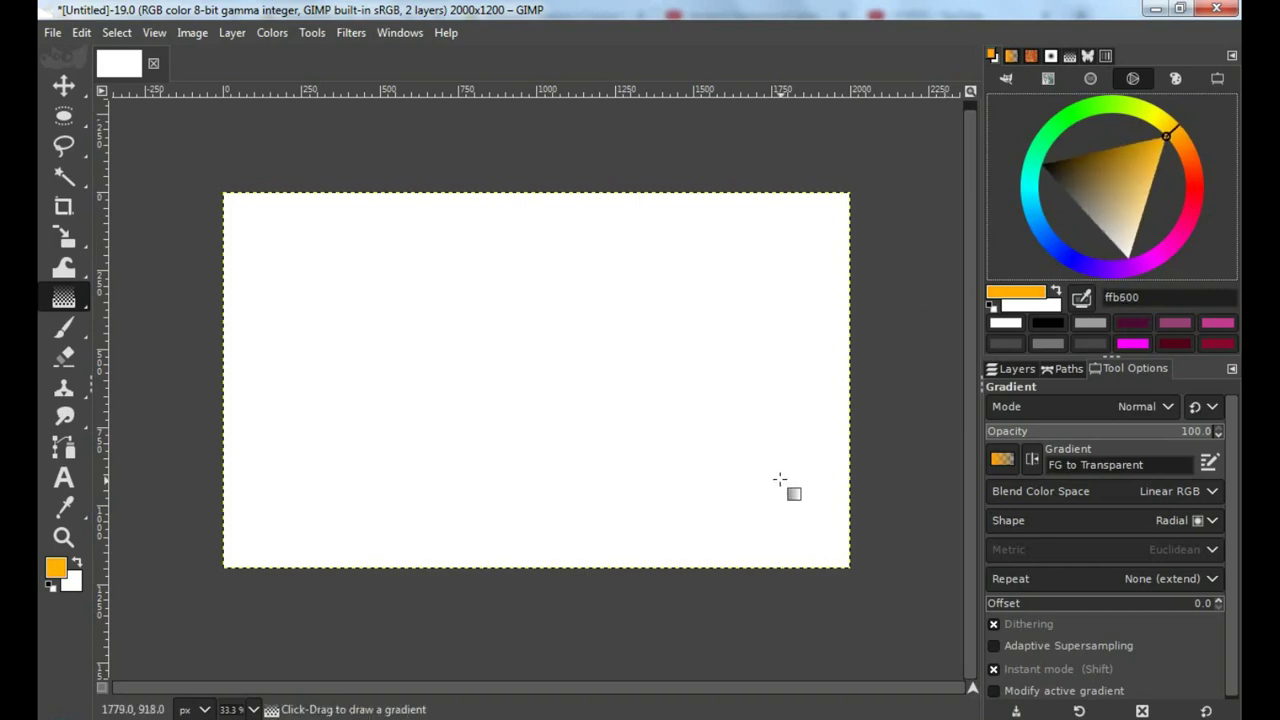
pyautogui.click(1009, 371)
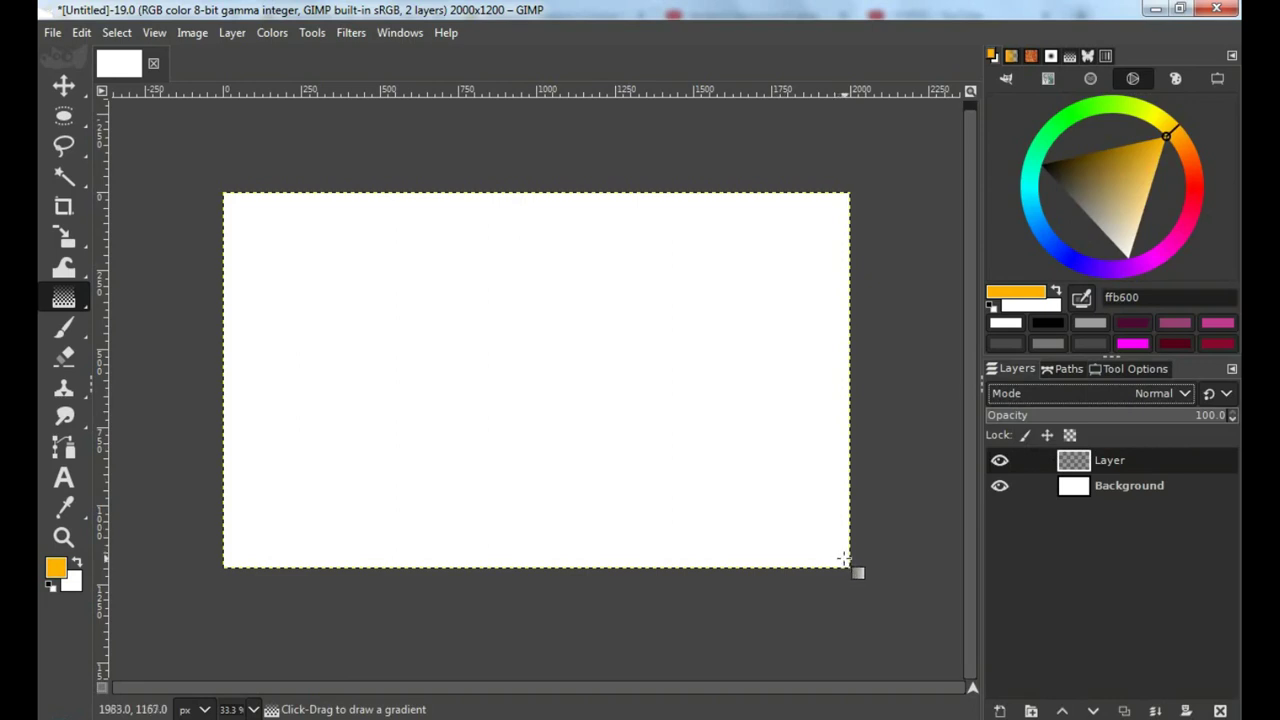
pyautogui.moveTo(845, 563); pyautogui.dragTo(414, 194)
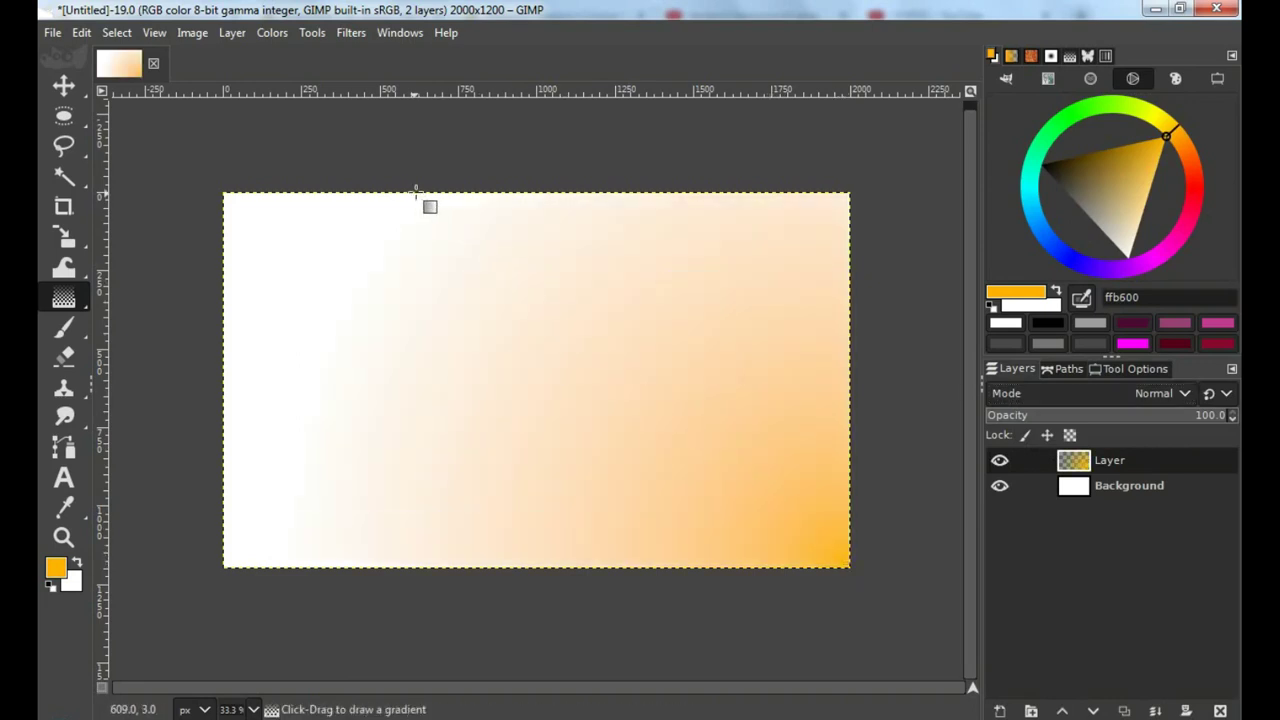
pyautogui.moveTo(846, 568); pyautogui.dragTo(339, 156)
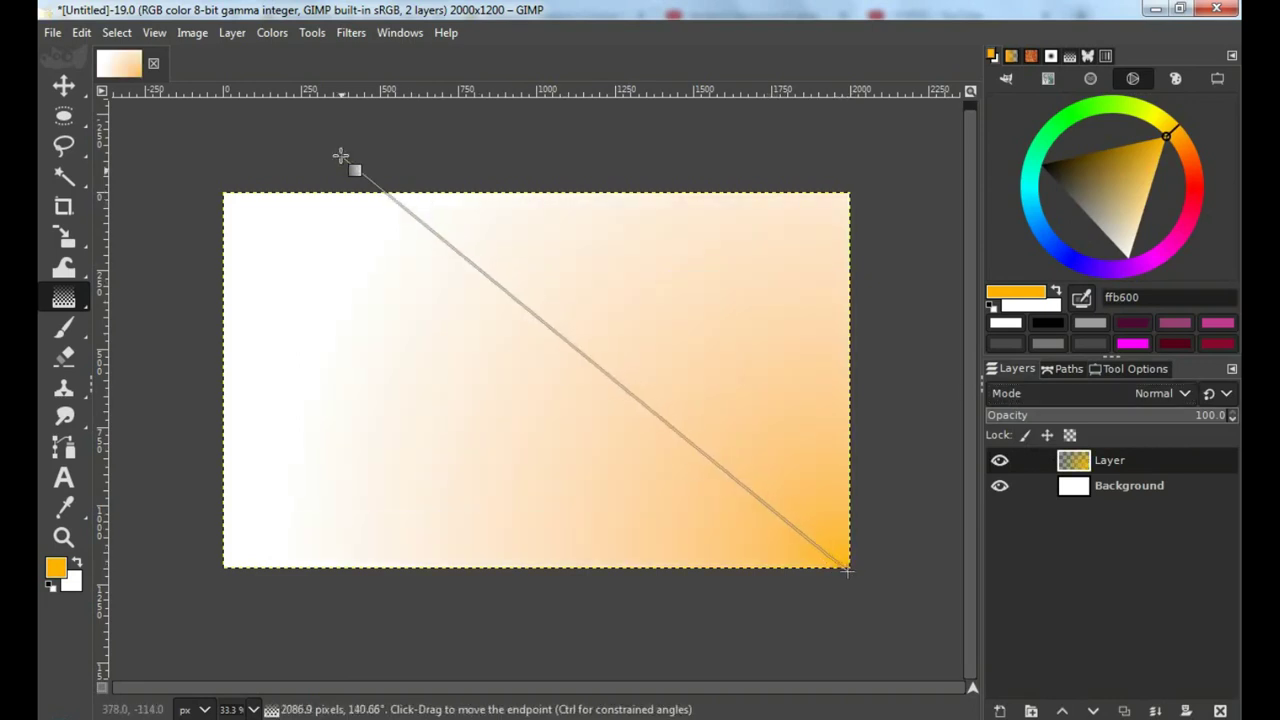
pyautogui.moveTo(846, 567); pyautogui.dragTo(432, 212)
pyautogui.press('Return')
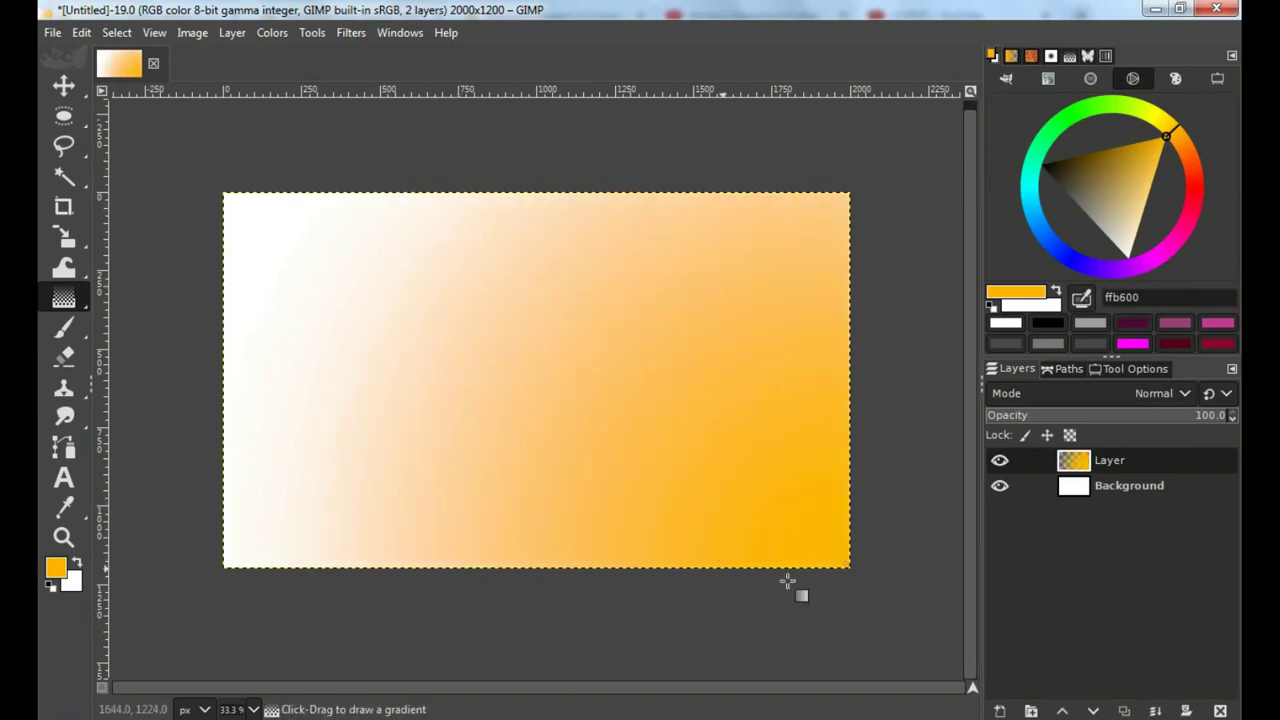
# Add Layer #1 in Multiply mode and set the foreground colour to green 40ff00
pyautogui.click(1000, 711)
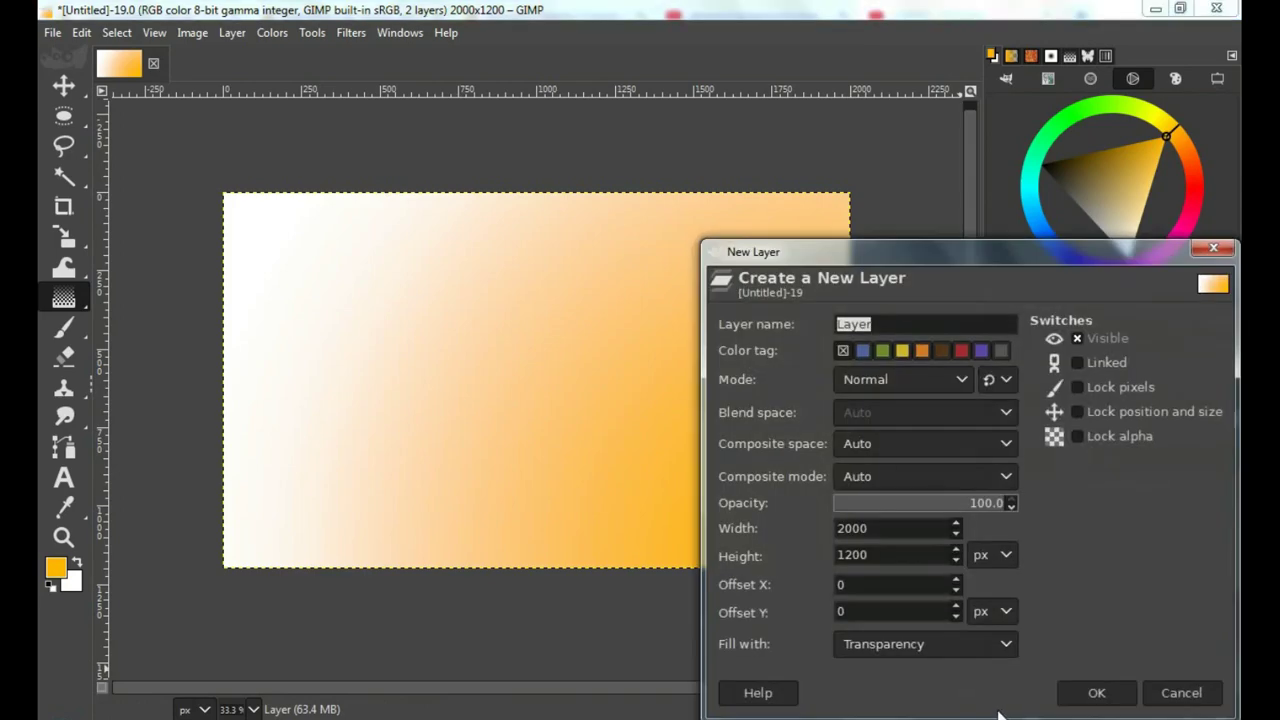
pyautogui.click(1090, 692)
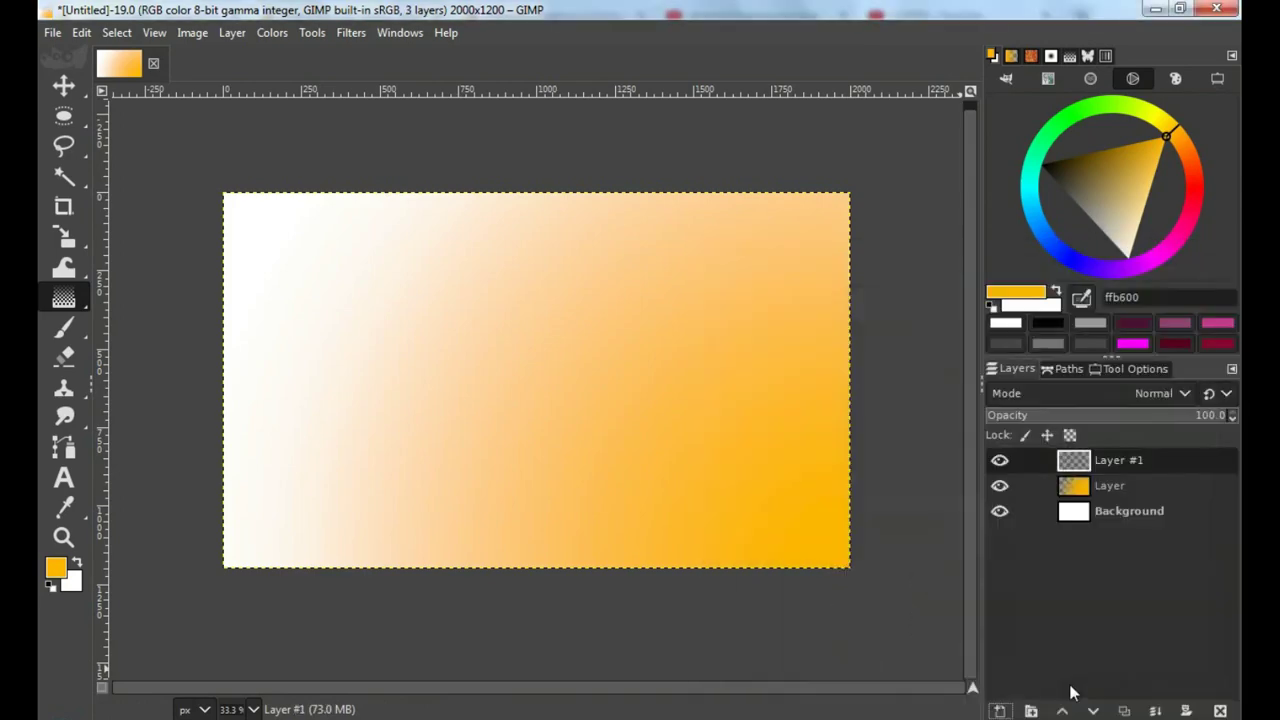
pyautogui.click(1186, 396)
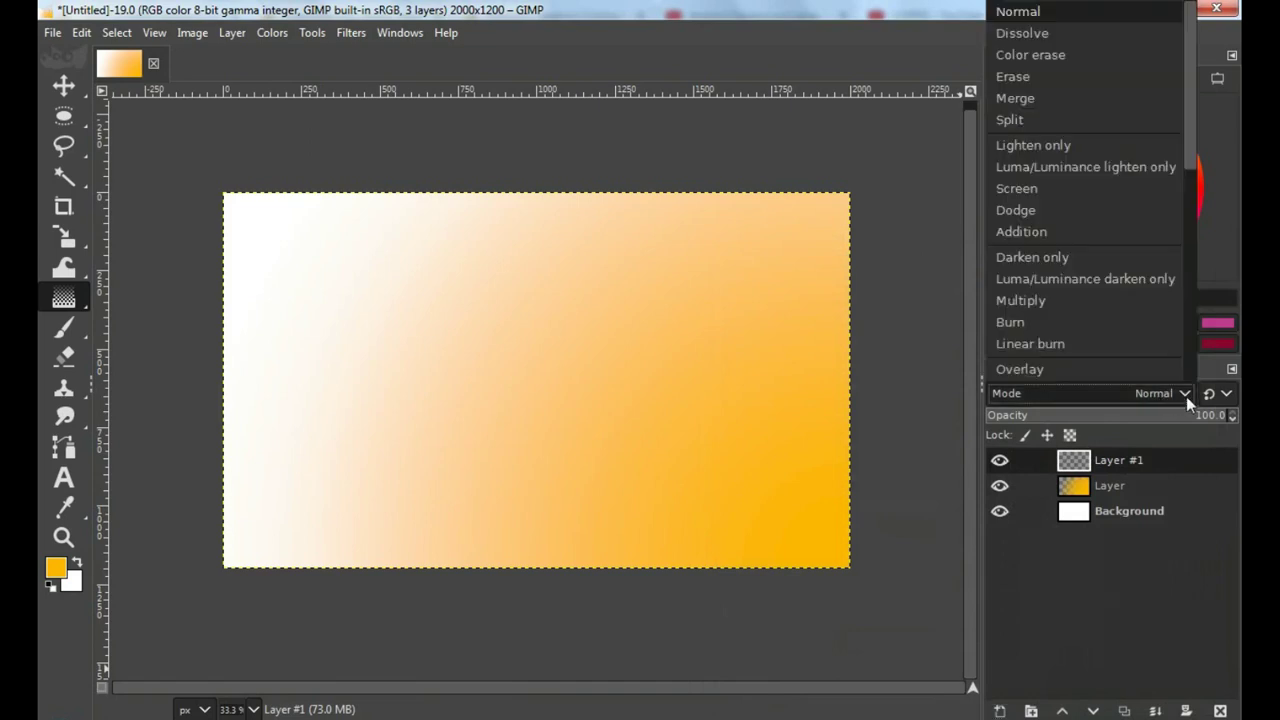
pyautogui.click(1064, 300)
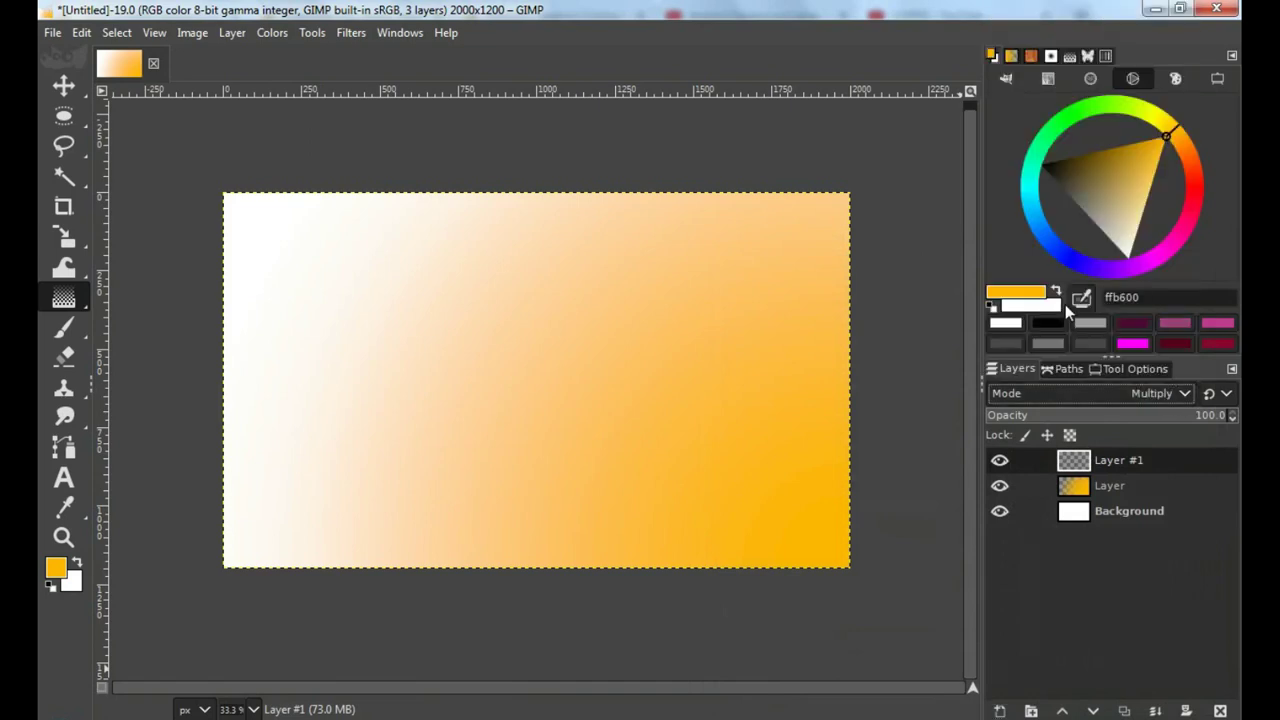
pyautogui.click(1050, 124)
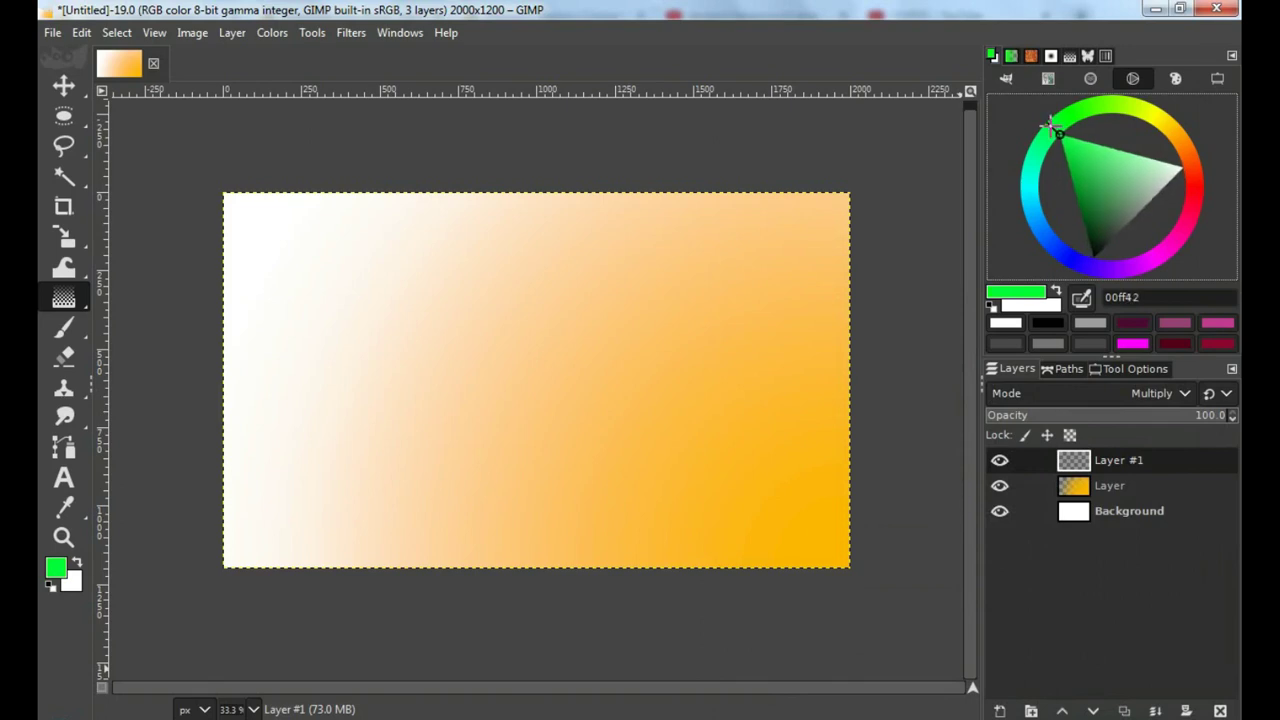
pyautogui.moveTo(1063, 136); pyautogui.dragTo(1070, 117)
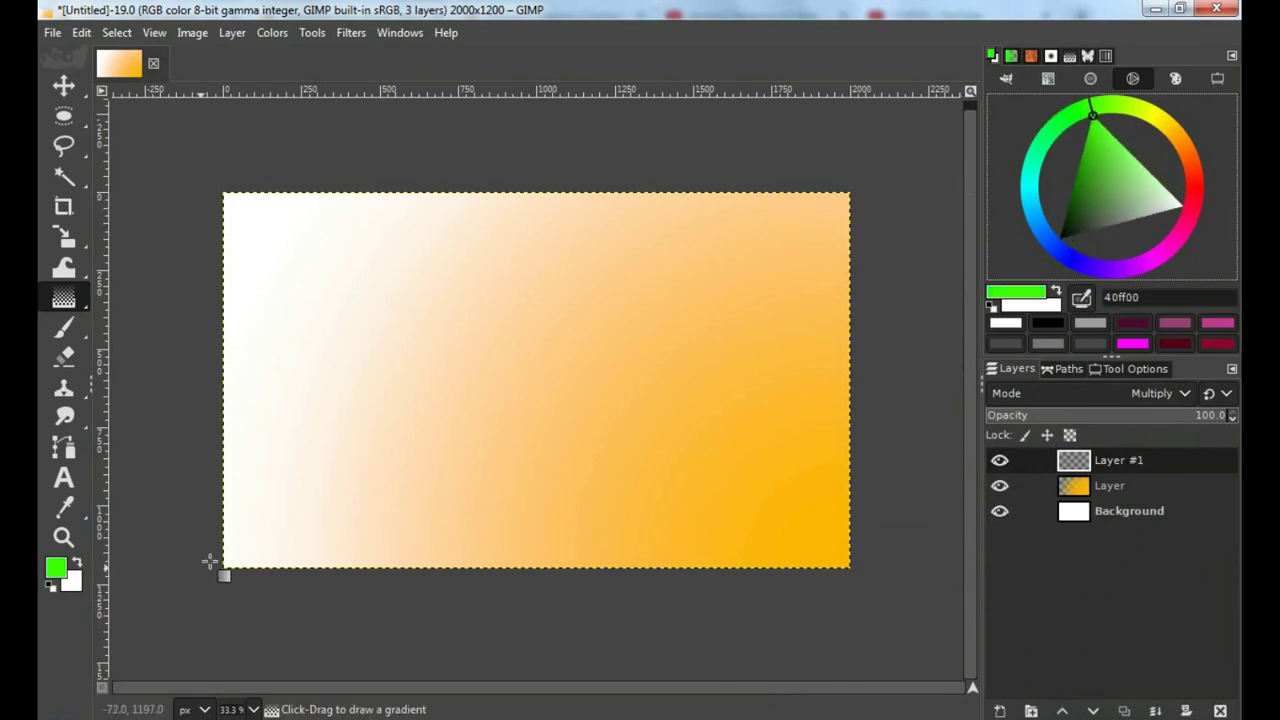
# Draw the green gradient from the bottom-left corner toward the upper right
pyautogui.moveTo(218, 563)
pyautogui.mouseDown()
pyautogui.moveTo(604, 233)
pyautogui.moveTo(695, 218)
pyautogui.mouseUp()
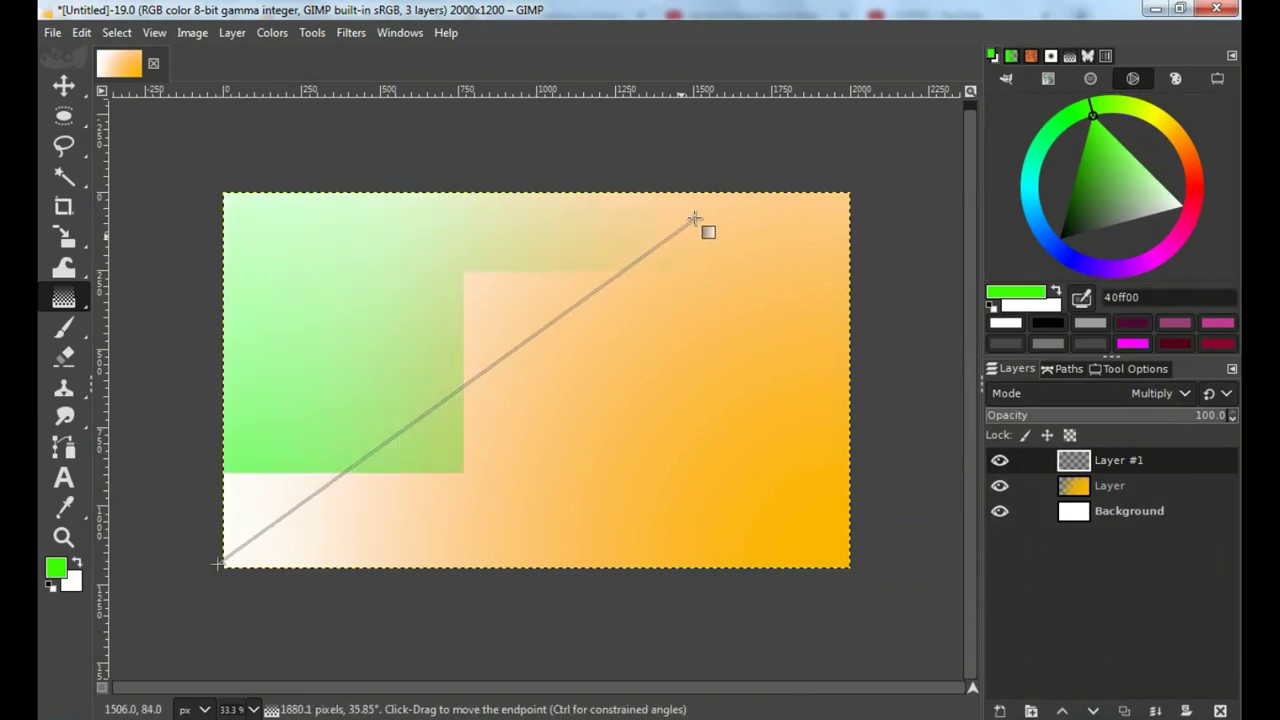
pyautogui.press('Return')
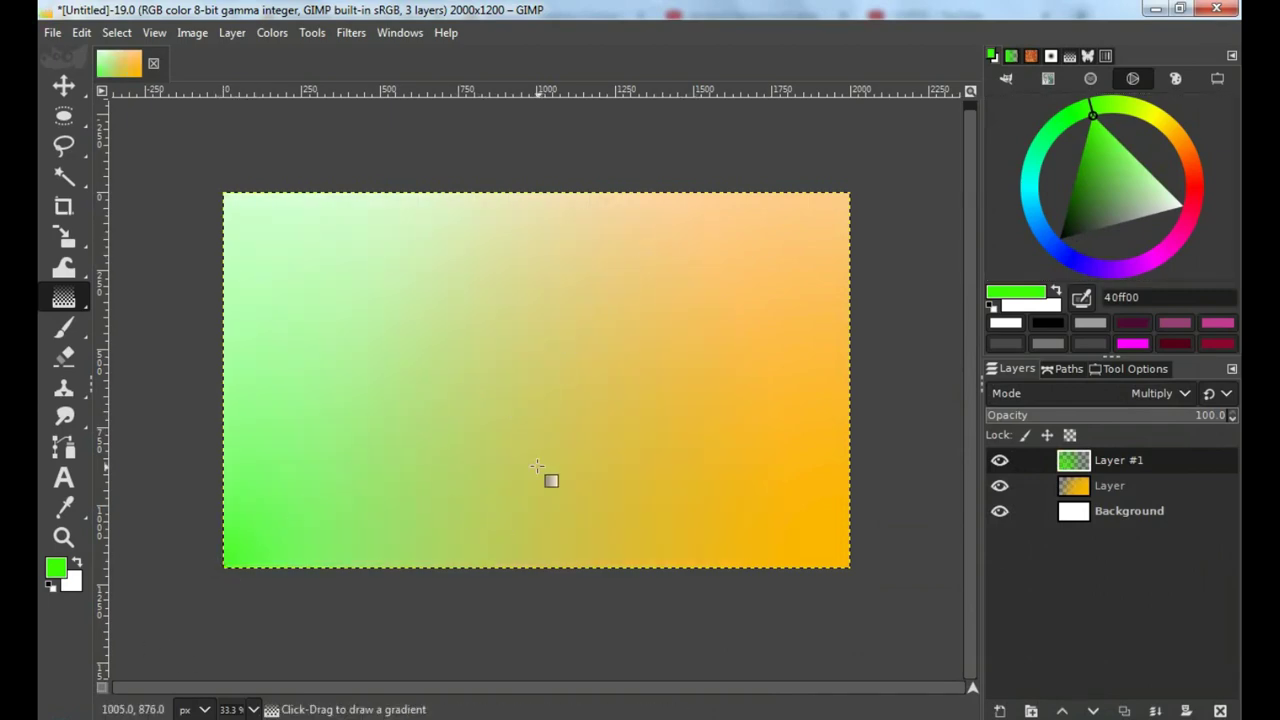
pyautogui.click(253, 584)
pyautogui.moveTo(307, 544); pyautogui.dragTo(666, 252)
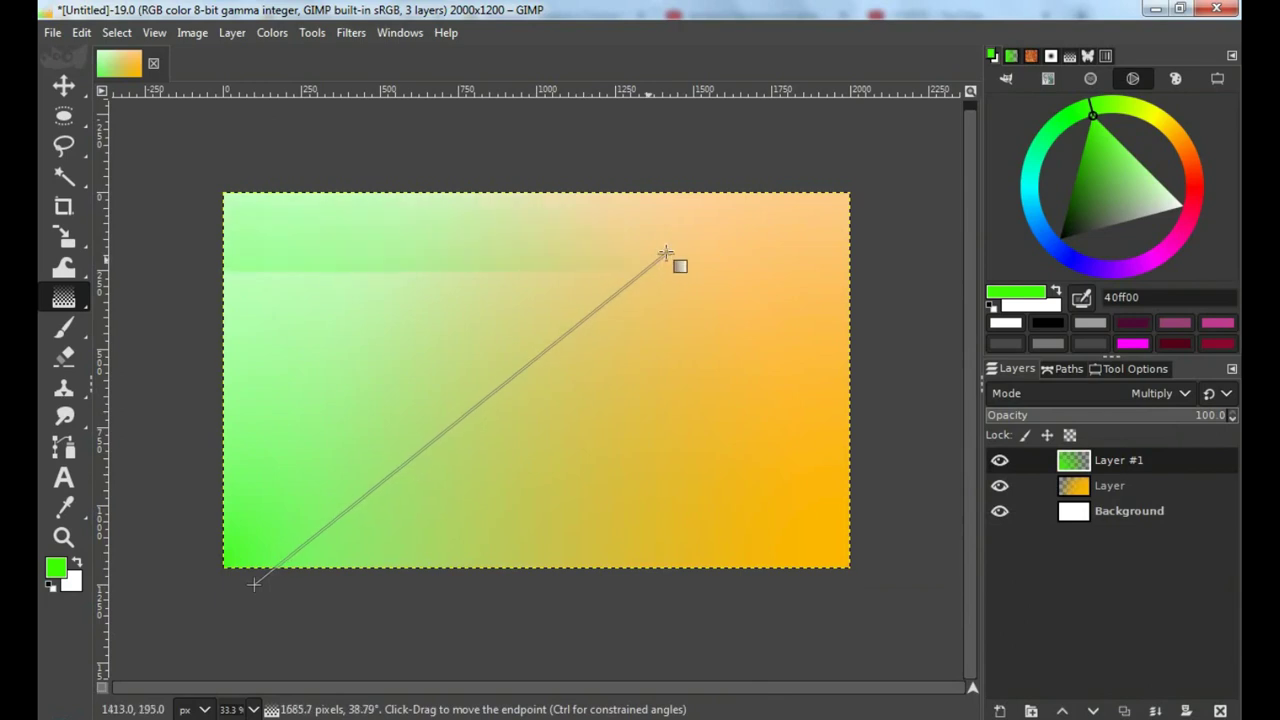
pyautogui.press('Return')
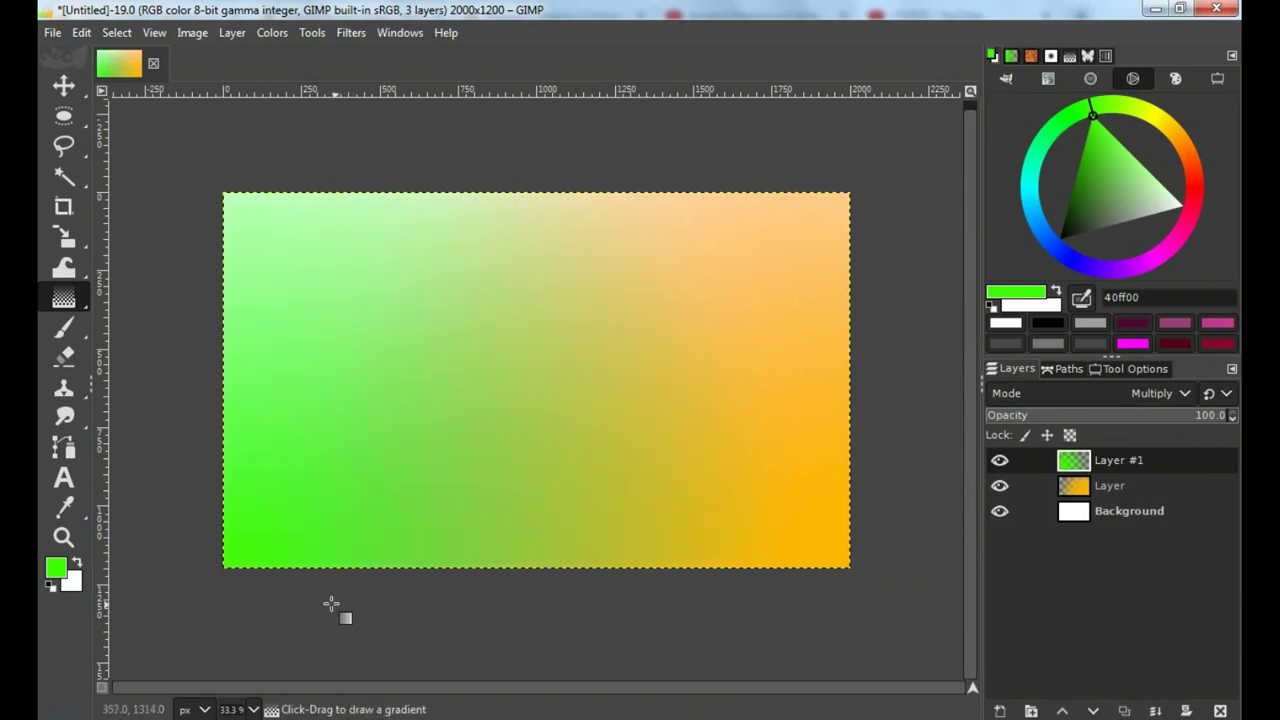
pyautogui.moveTo(292, 603); pyautogui.dragTo(624, 293)
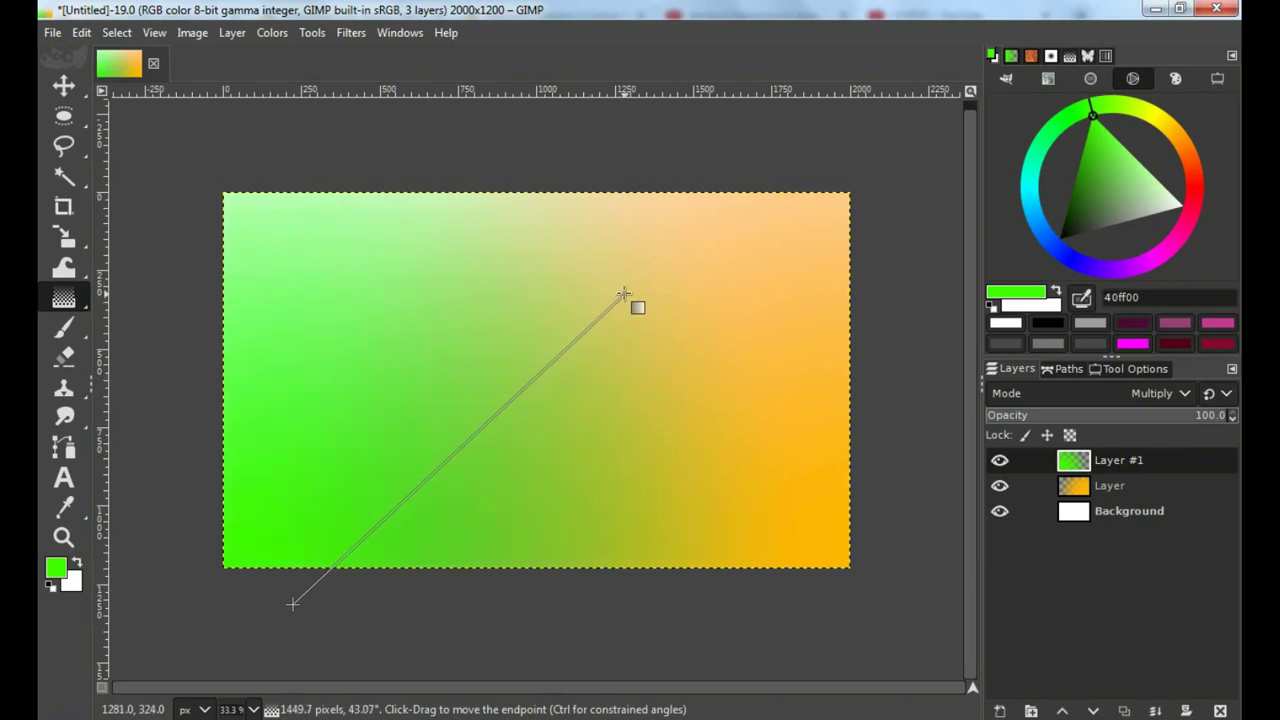
pyautogui.press('Return')
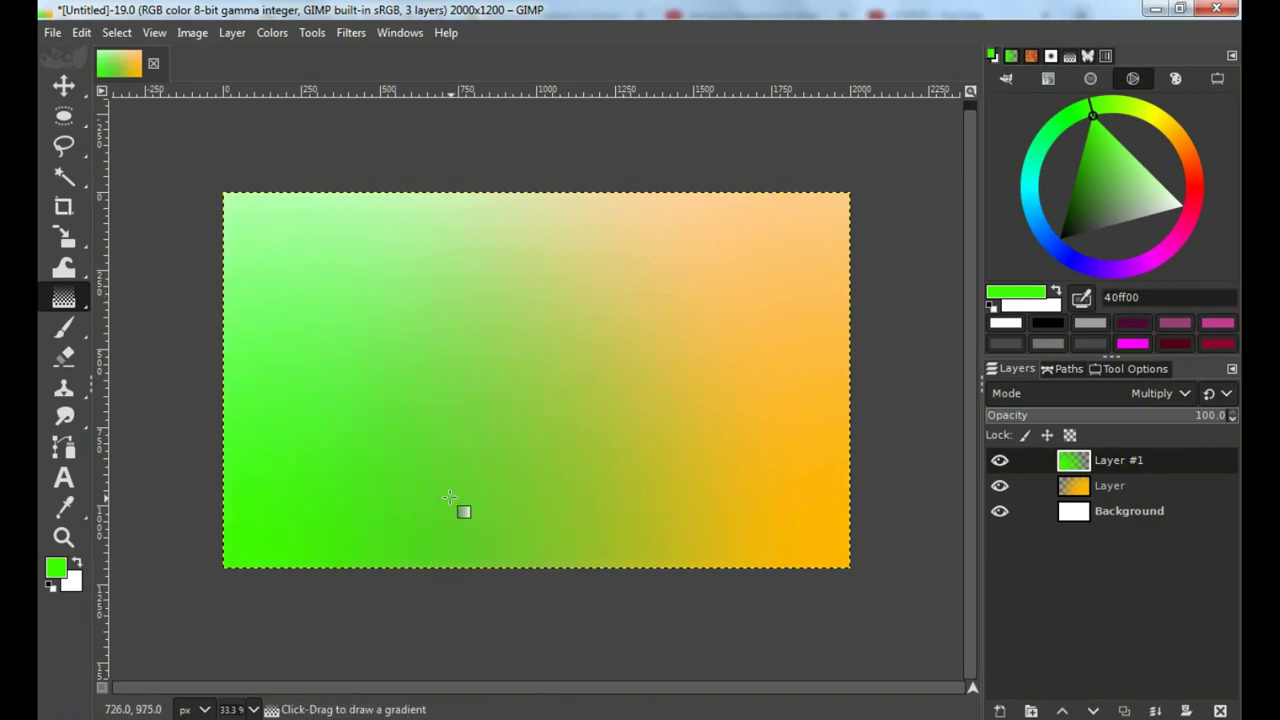
# Add Layer #2 in Multiply mode and set the foreground colour to red ff0500
pyautogui.click(999, 711)
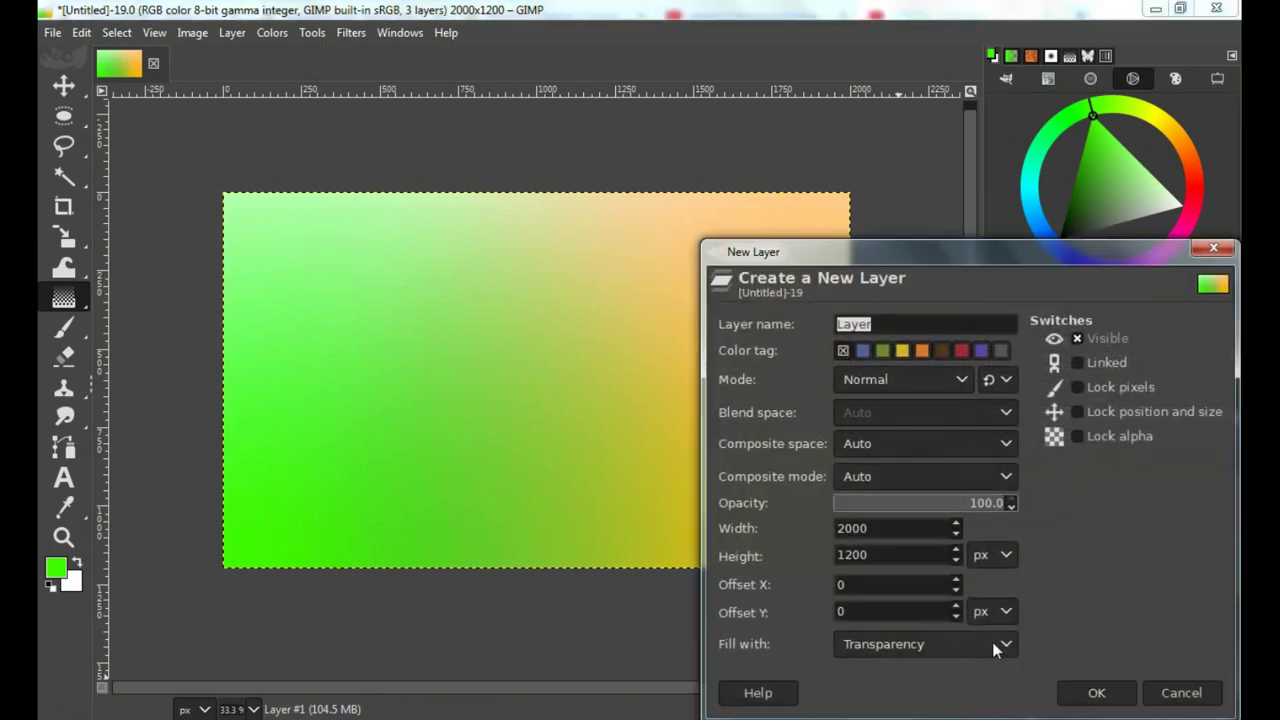
pyautogui.click(1093, 690)
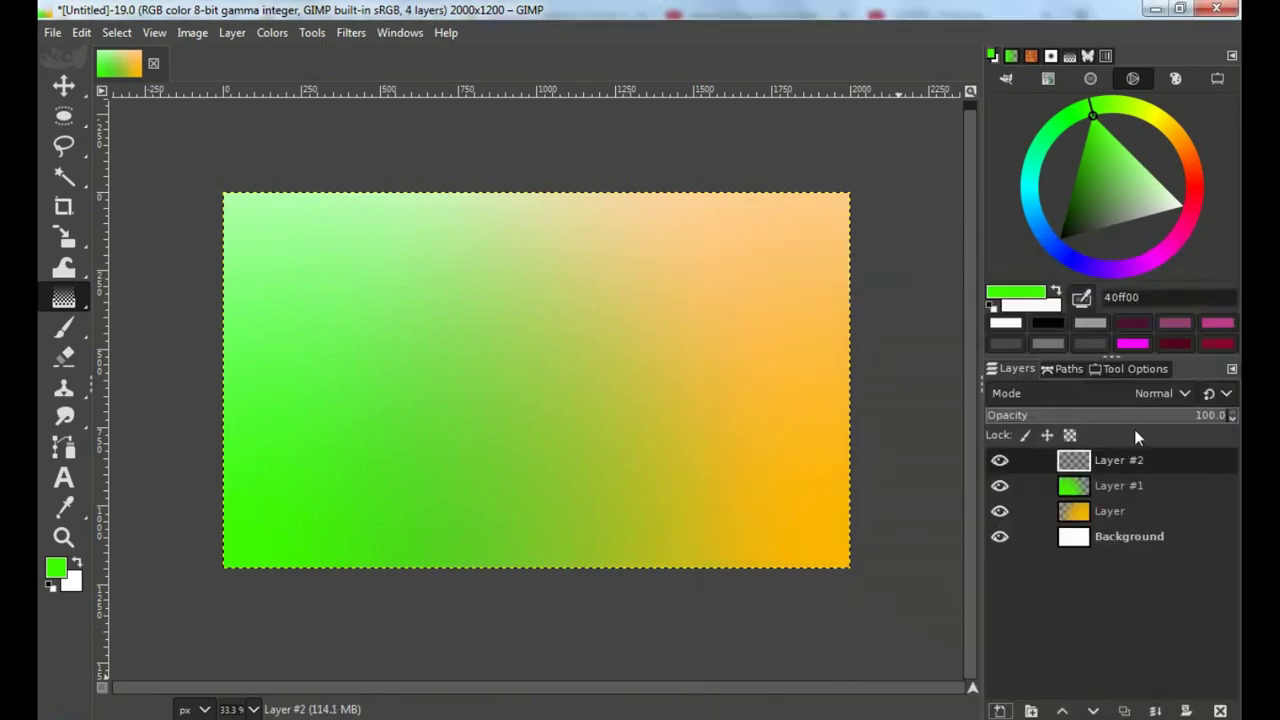
pyautogui.click(1184, 394)
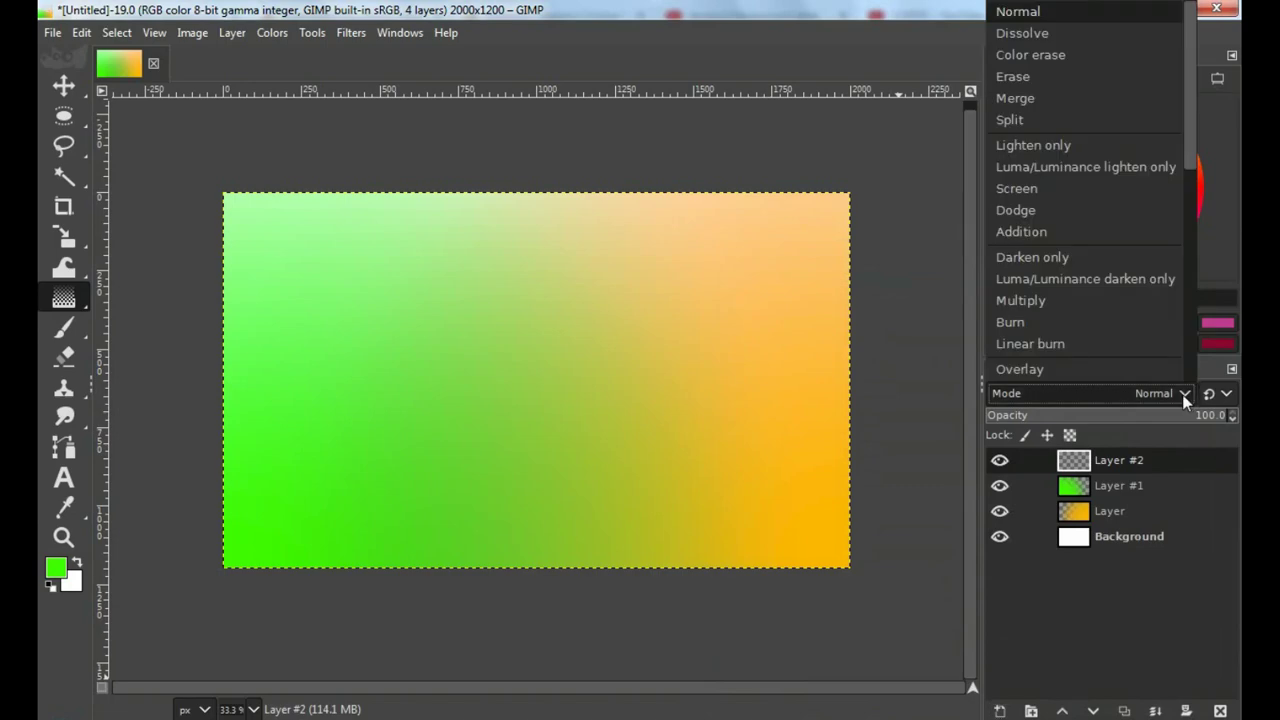
pyautogui.click(1029, 300)
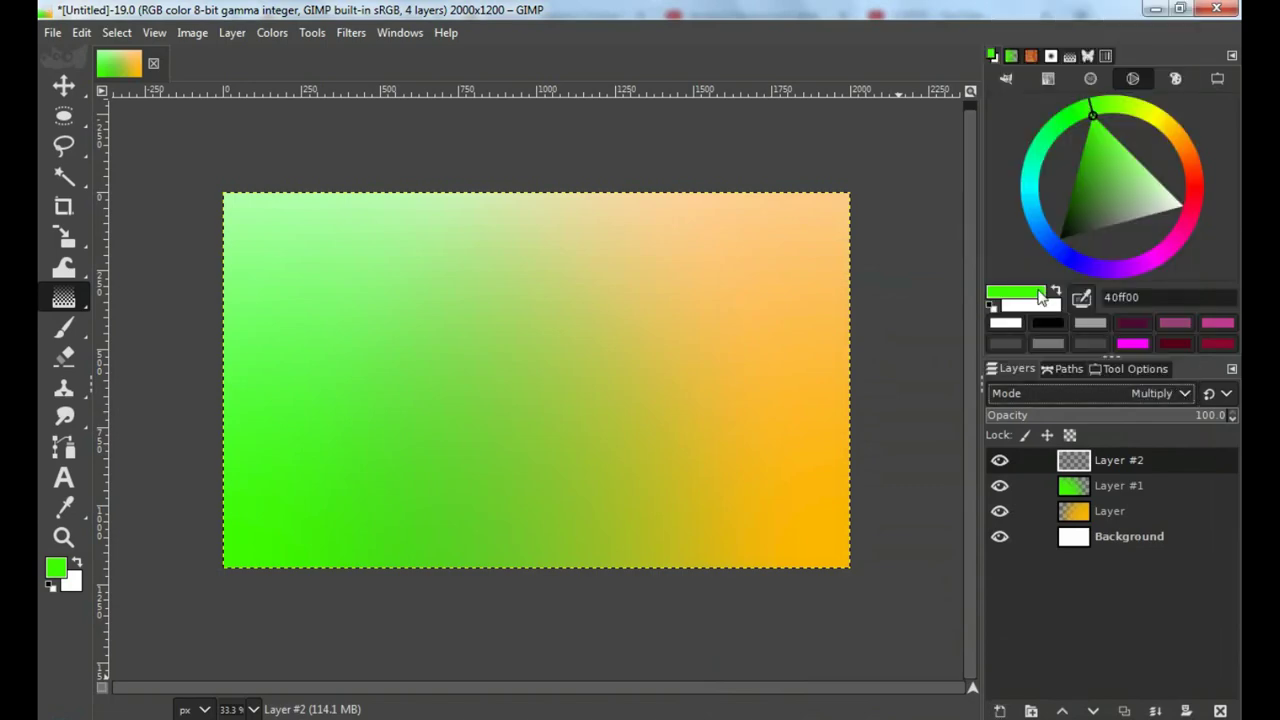
pyautogui.click(1192, 185)
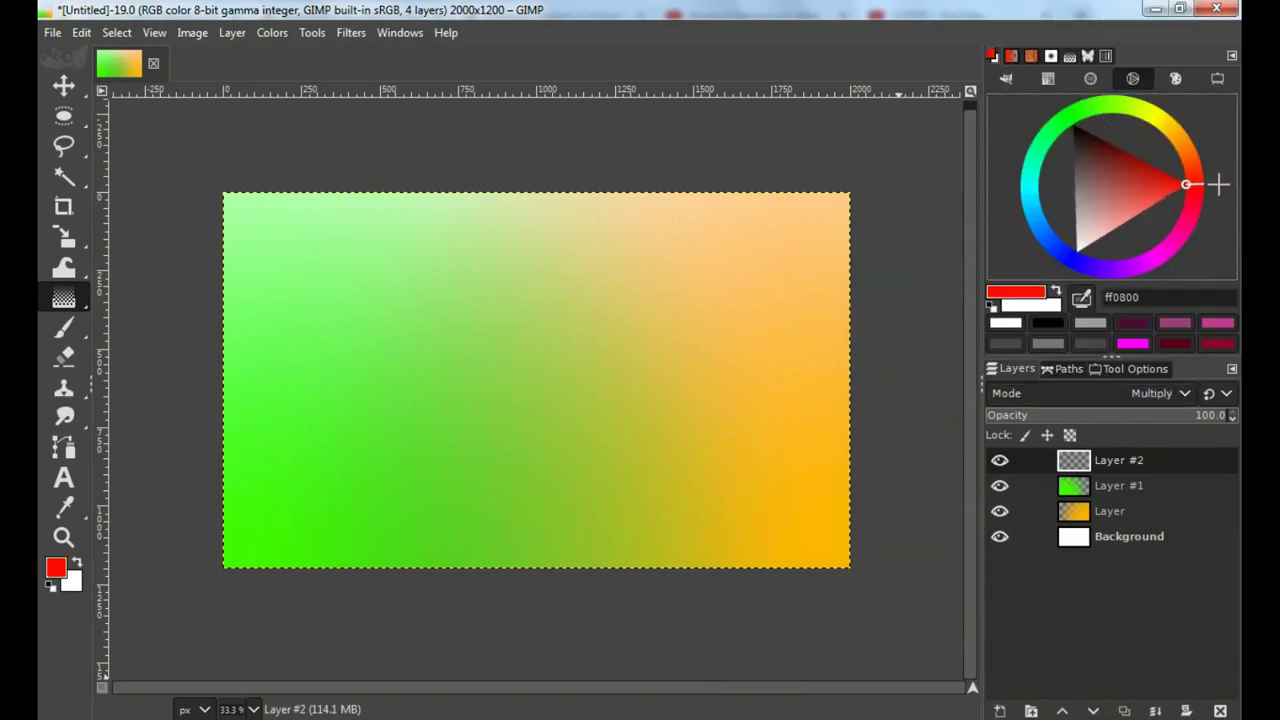
# Draw the red gradient from the top-right corner down to the bottom edge
pyautogui.moveTo(780, 190)
pyautogui.mouseDown()
pyautogui.moveTo(508, 543)
pyautogui.moveTo(472, 549)
pyautogui.mouseUp()
pyautogui.press('Return')
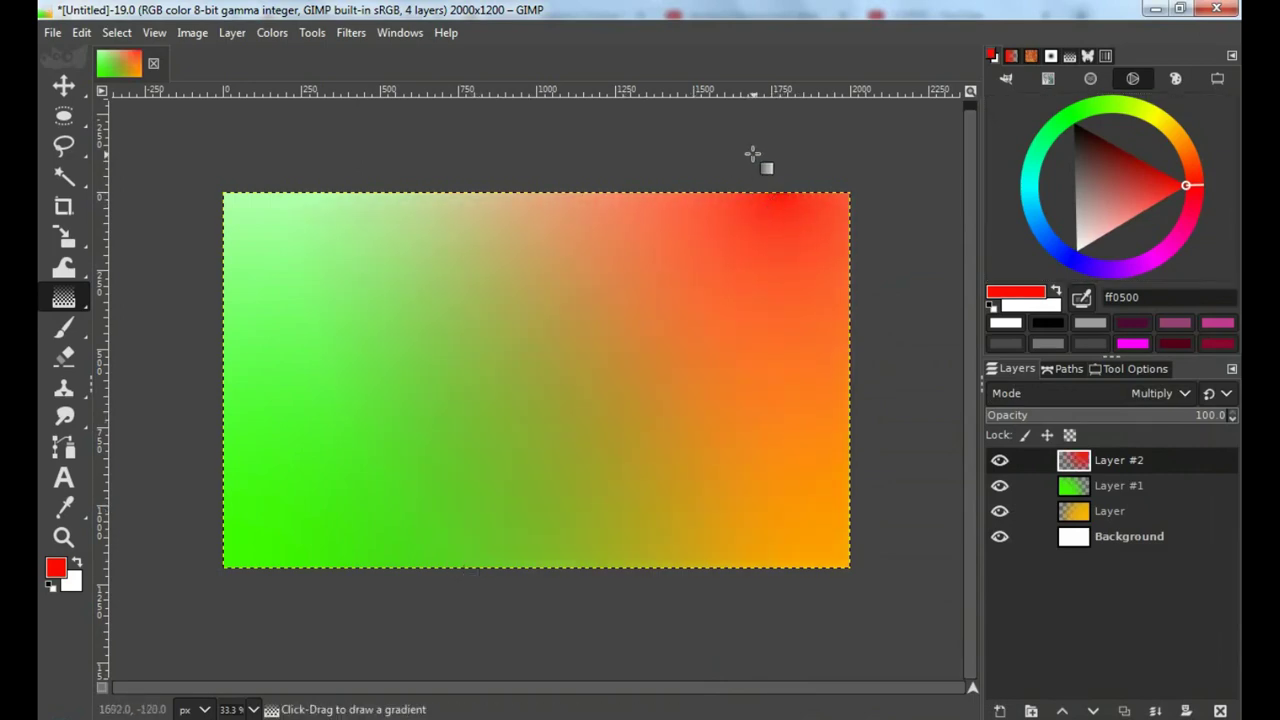
pyautogui.click(760, 147)
pyautogui.moveTo(748, 160)
pyautogui.mouseDown()
pyautogui.moveTo(443, 537)
pyautogui.moveTo(390, 566)
pyautogui.mouseUp()
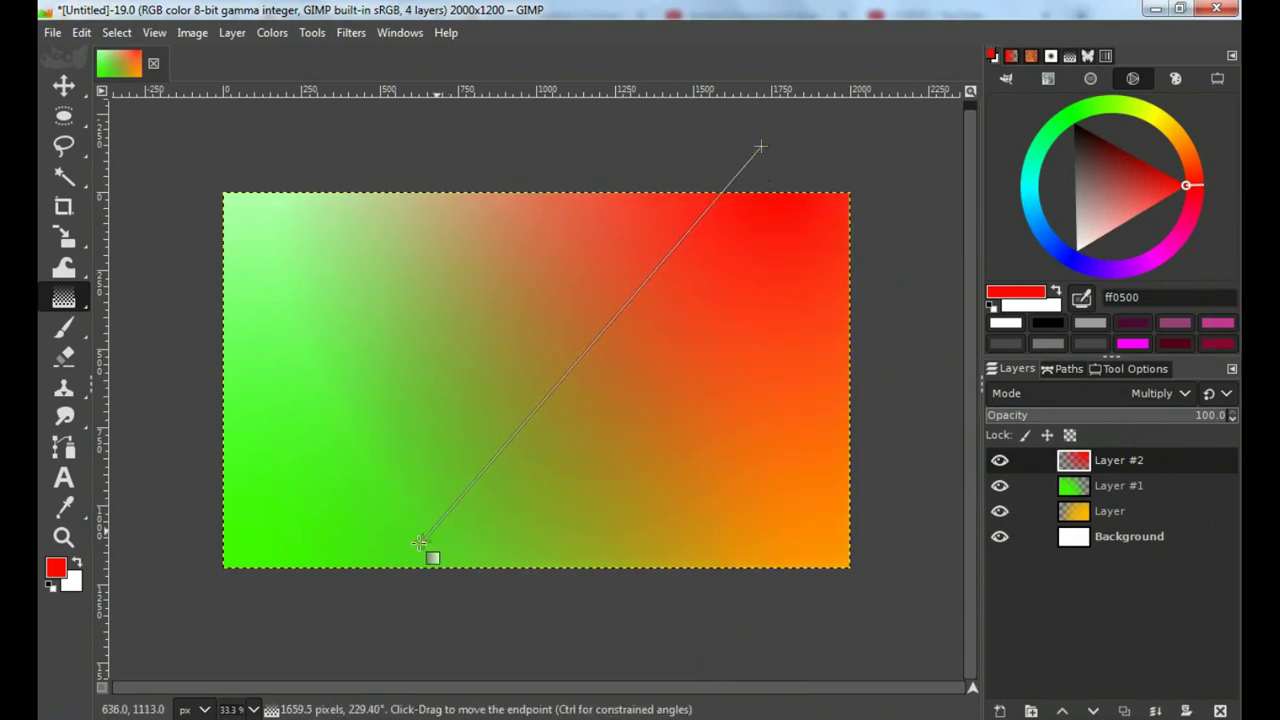
pyautogui.press('Return')
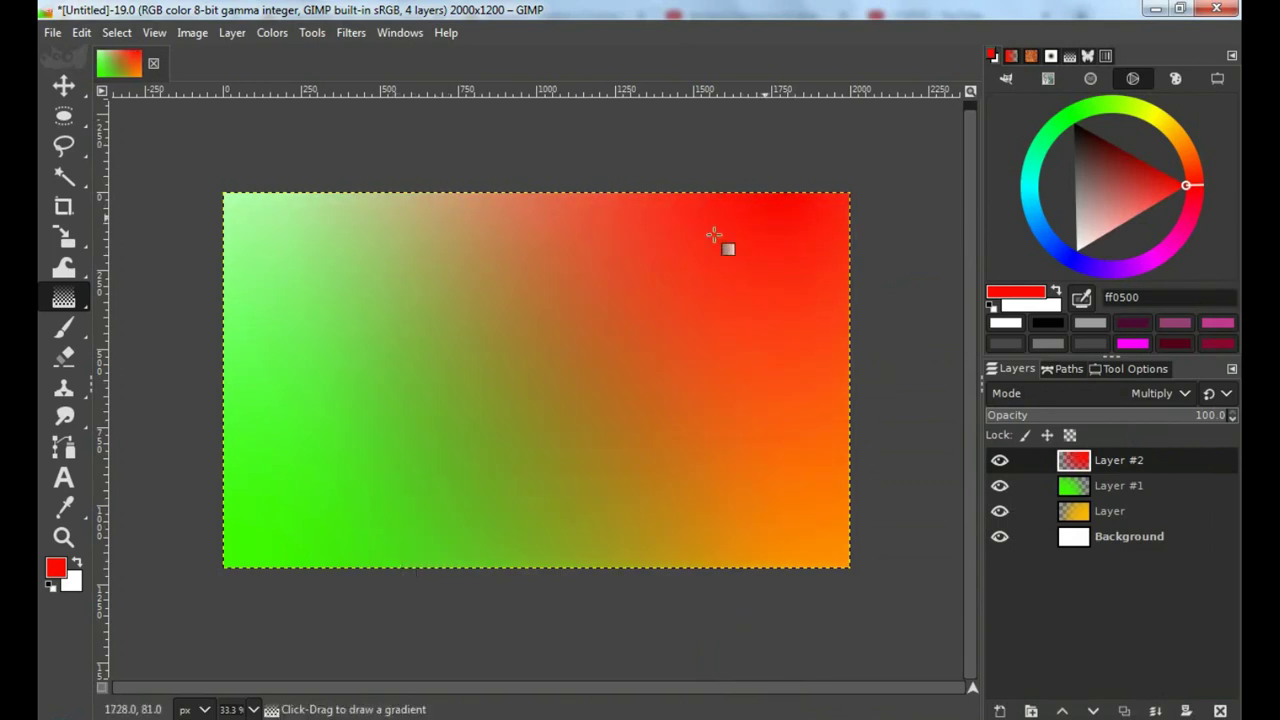
# Add Layer #3 in Multiply mode and set the foreground colour to blue 4200ff
pyautogui.click(1000, 711)
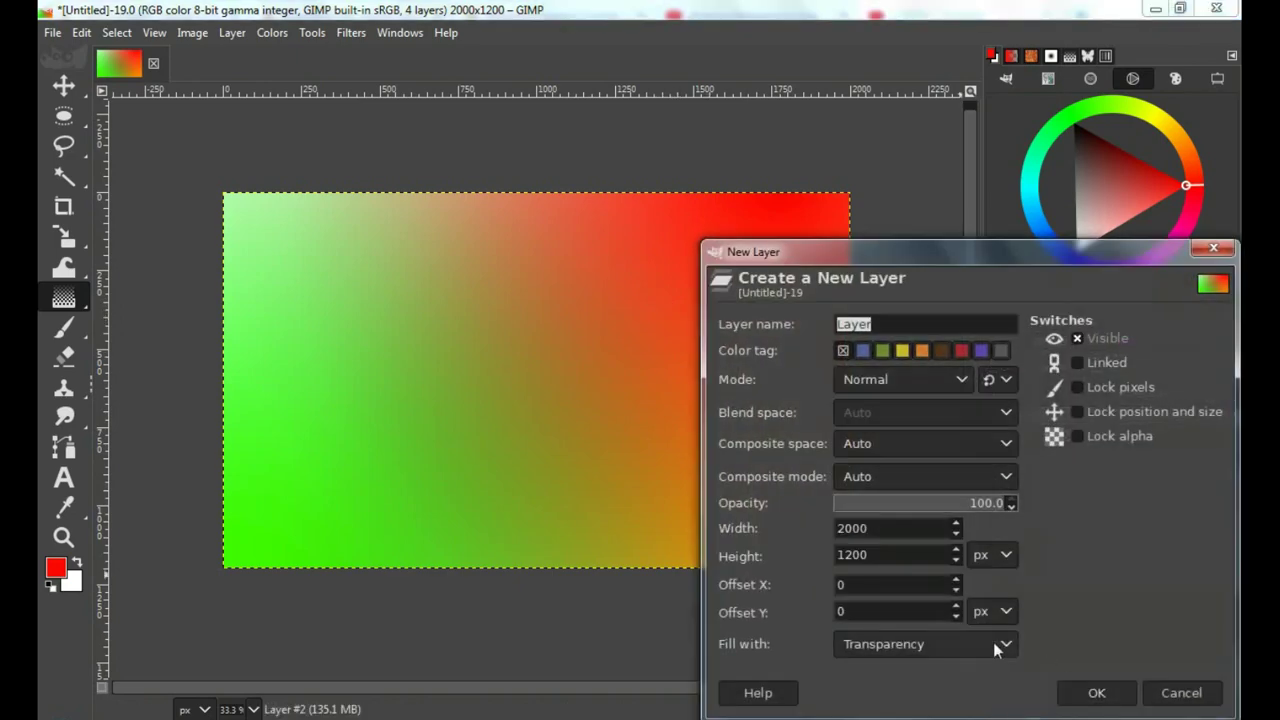
pyautogui.click(1092, 693)
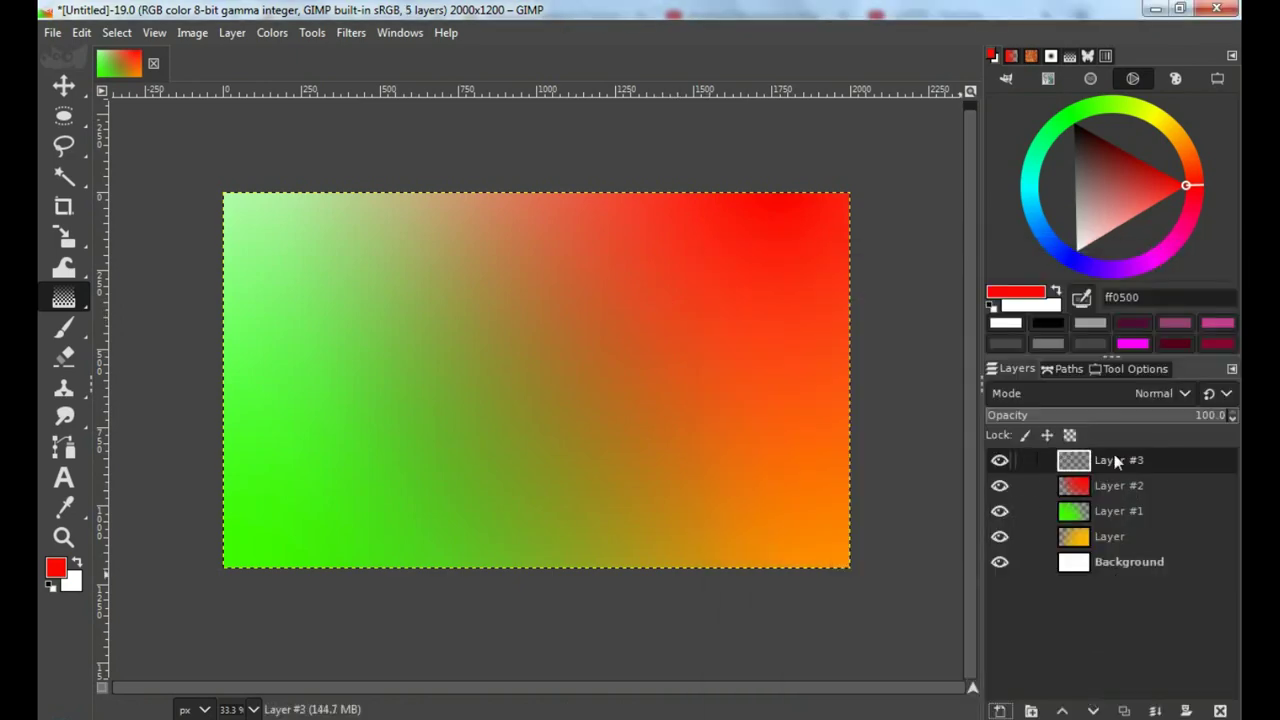
pyautogui.click(1183, 393)
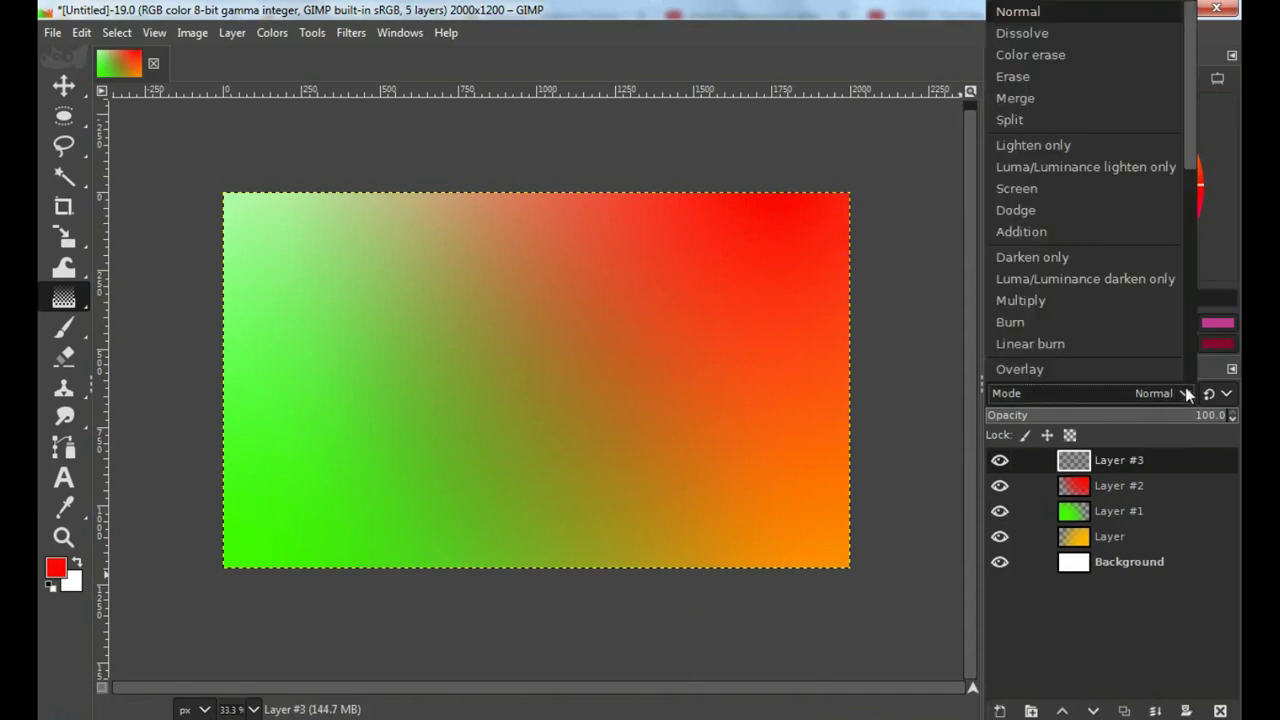
pyautogui.click(1074, 302)
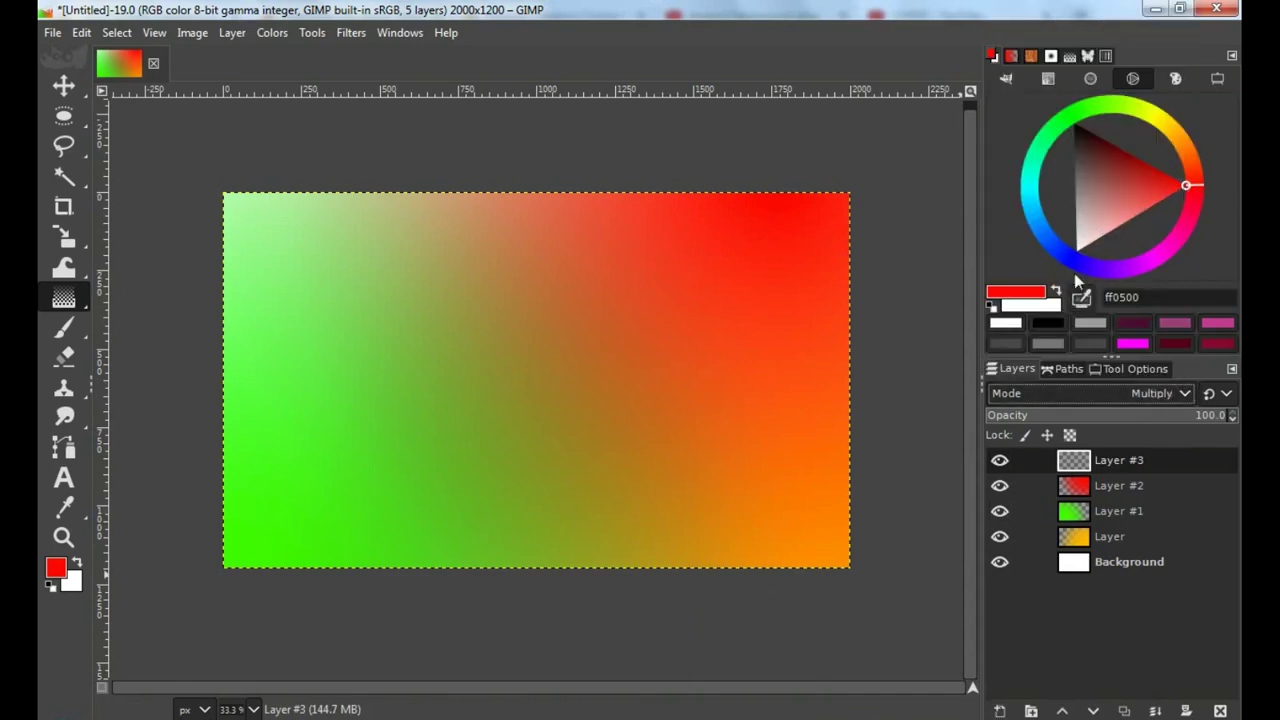
pyautogui.click(1104, 265)
pyautogui.moveTo(1100, 272); pyautogui.dragTo(1091, 281)
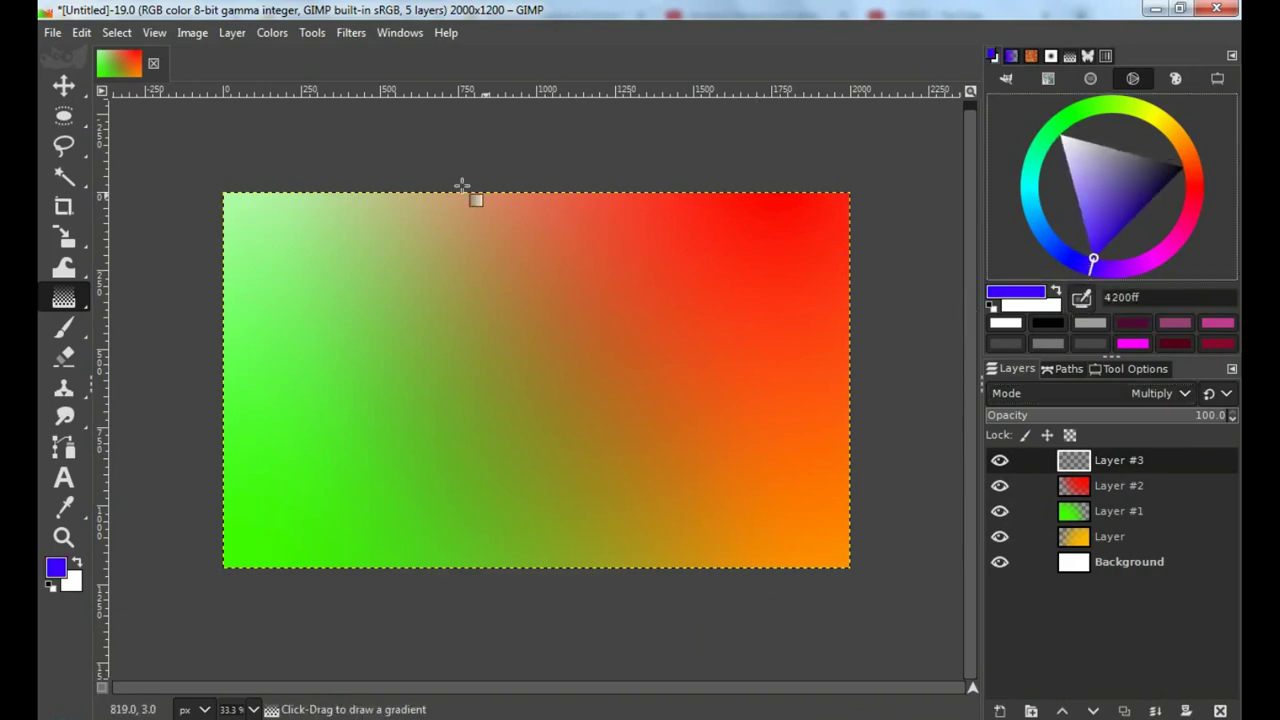
# Draw the blue gradient from the top-left corner toward the lower right
pyautogui.moveTo(370, 143)
pyautogui.mouseDown()
pyautogui.moveTo(598, 483)
pyautogui.moveTo(636, 490)
pyautogui.mouseUp()
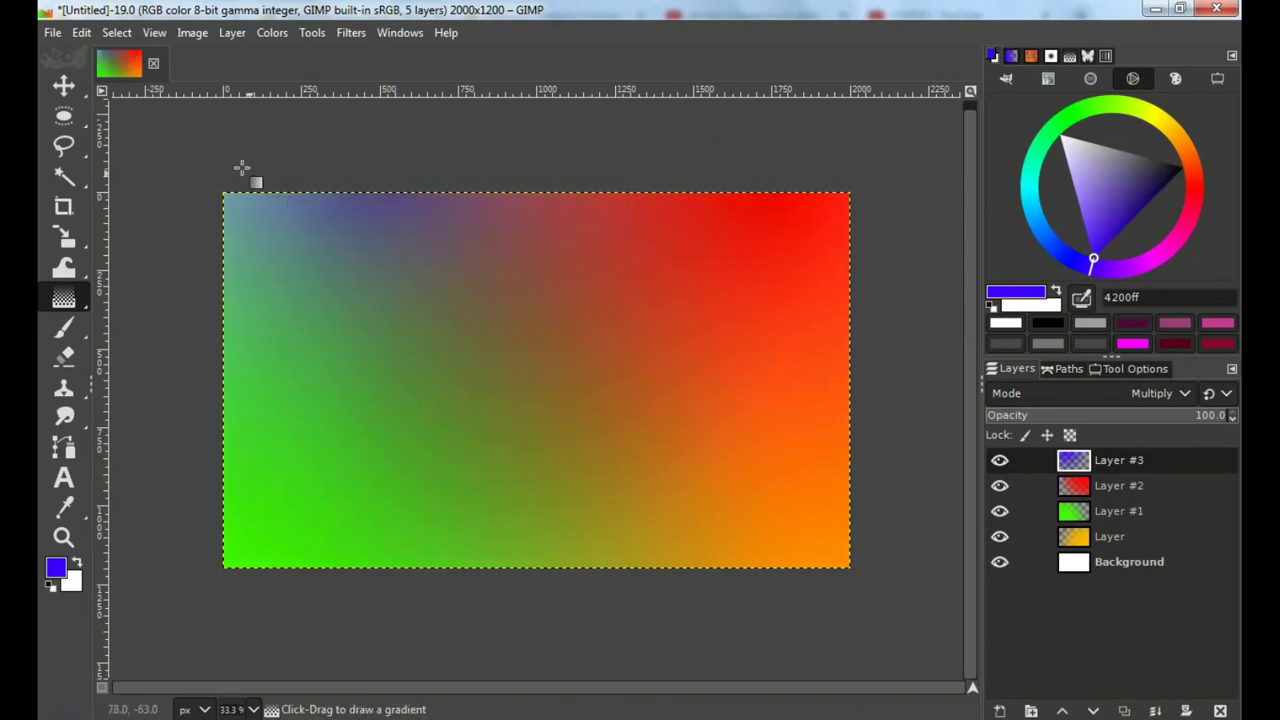
pyautogui.moveTo(225, 155); pyautogui.dragTo(643, 560)
pyautogui.press('Return')
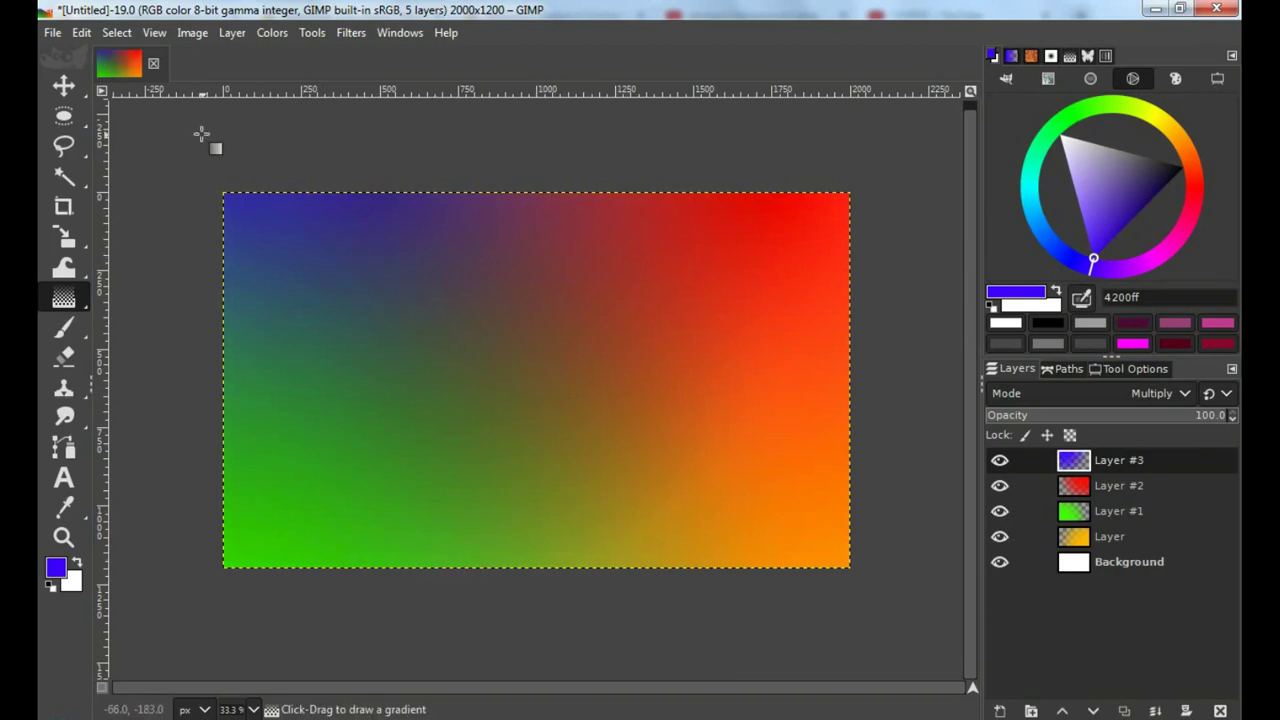
pyautogui.moveTo(200, 135)
pyautogui.mouseDown()
pyautogui.moveTo(617, 499)
pyautogui.moveTo(647, 547)
pyautogui.mouseUp()
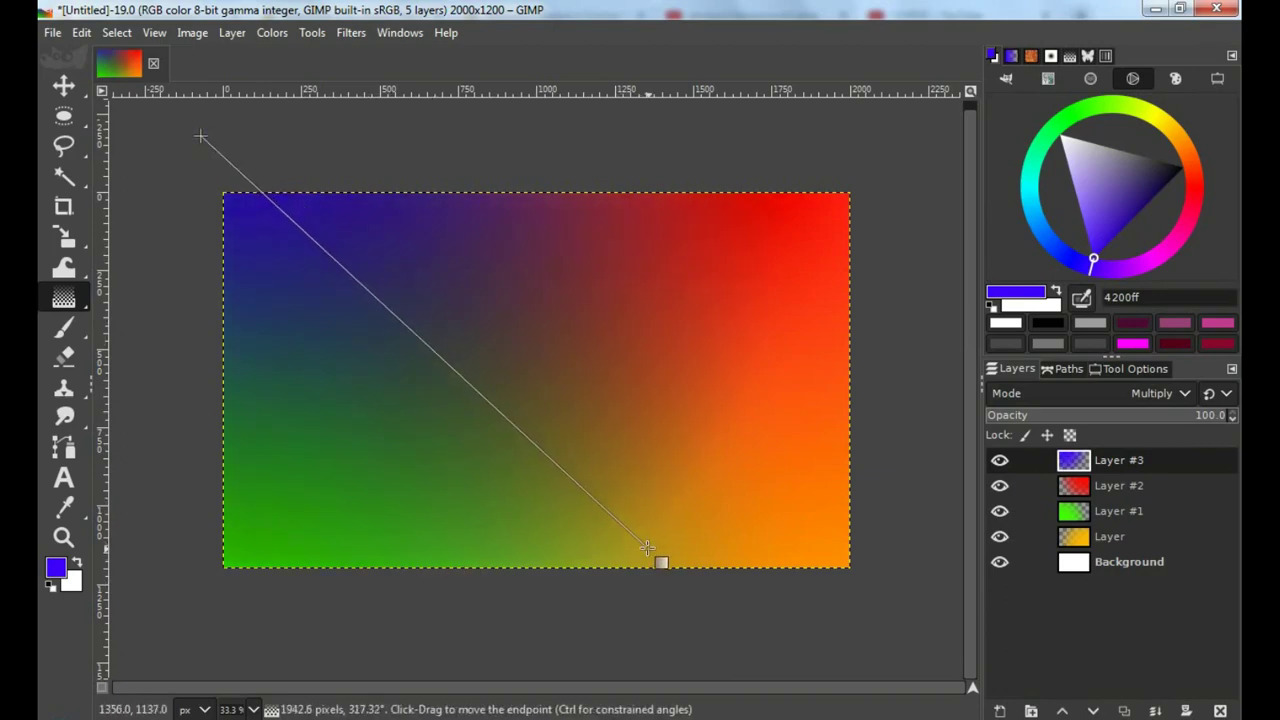
pyautogui.press('Return')
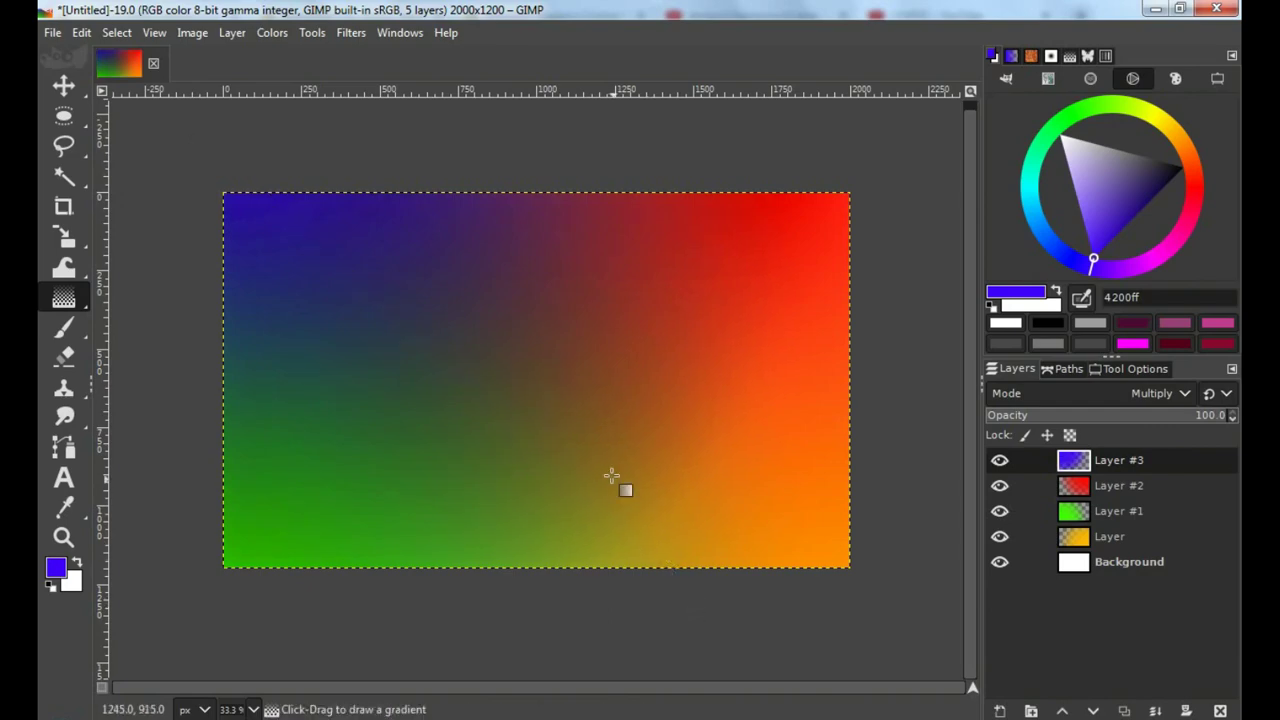
# Create a new Visible layer from the blended image above Layer #3
pyautogui.scroll(1, 611, 476)
pyautogui.scroll(-1, 551, 428)
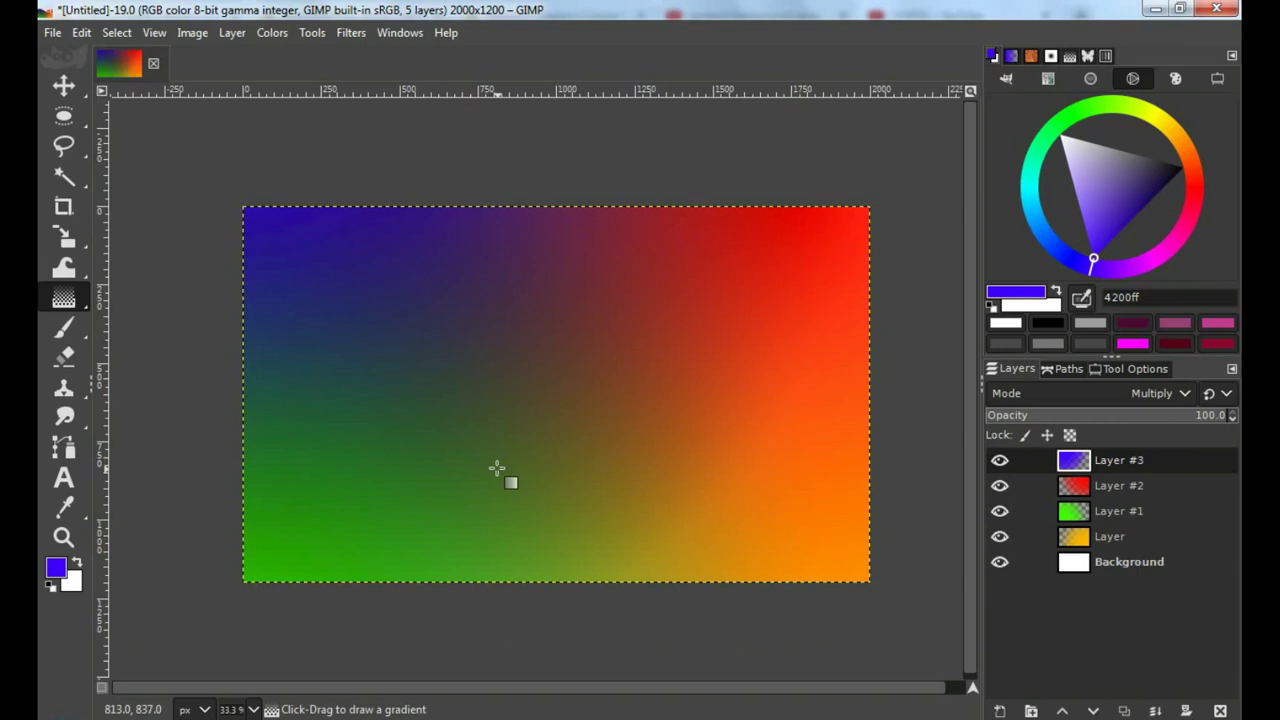
pyautogui.rightClick(1107, 463)
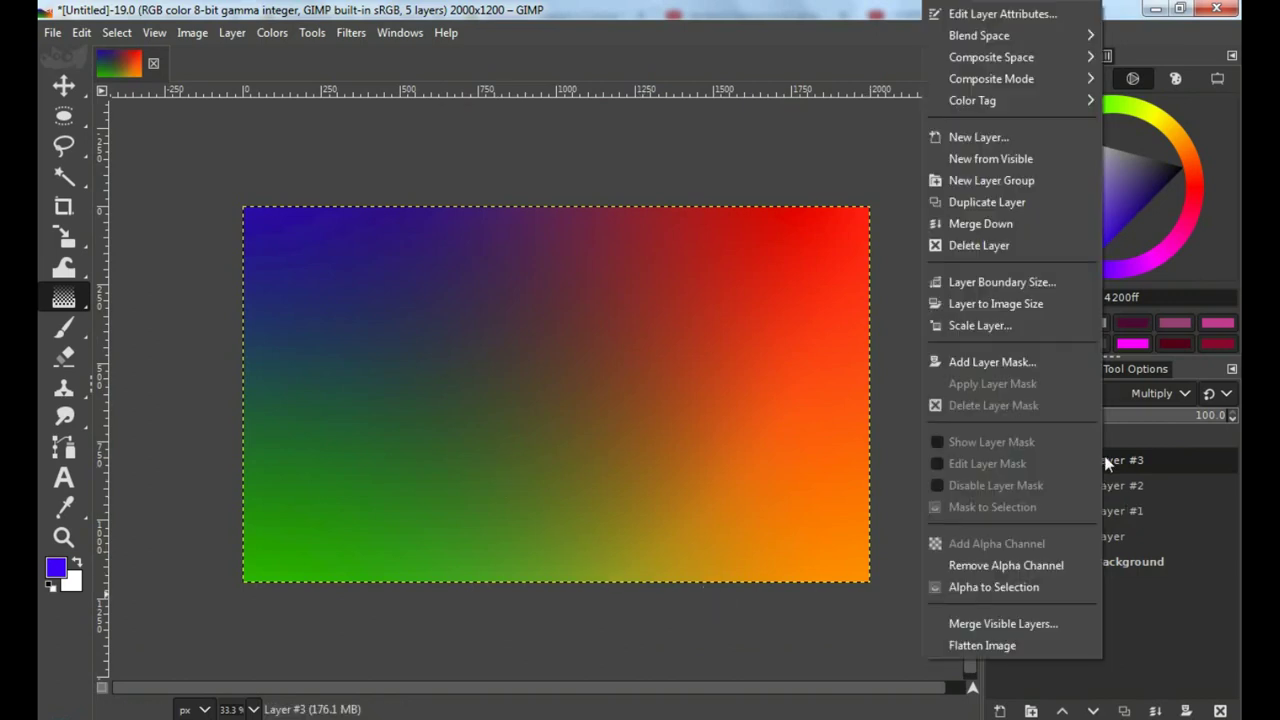
pyautogui.click(1012, 157)
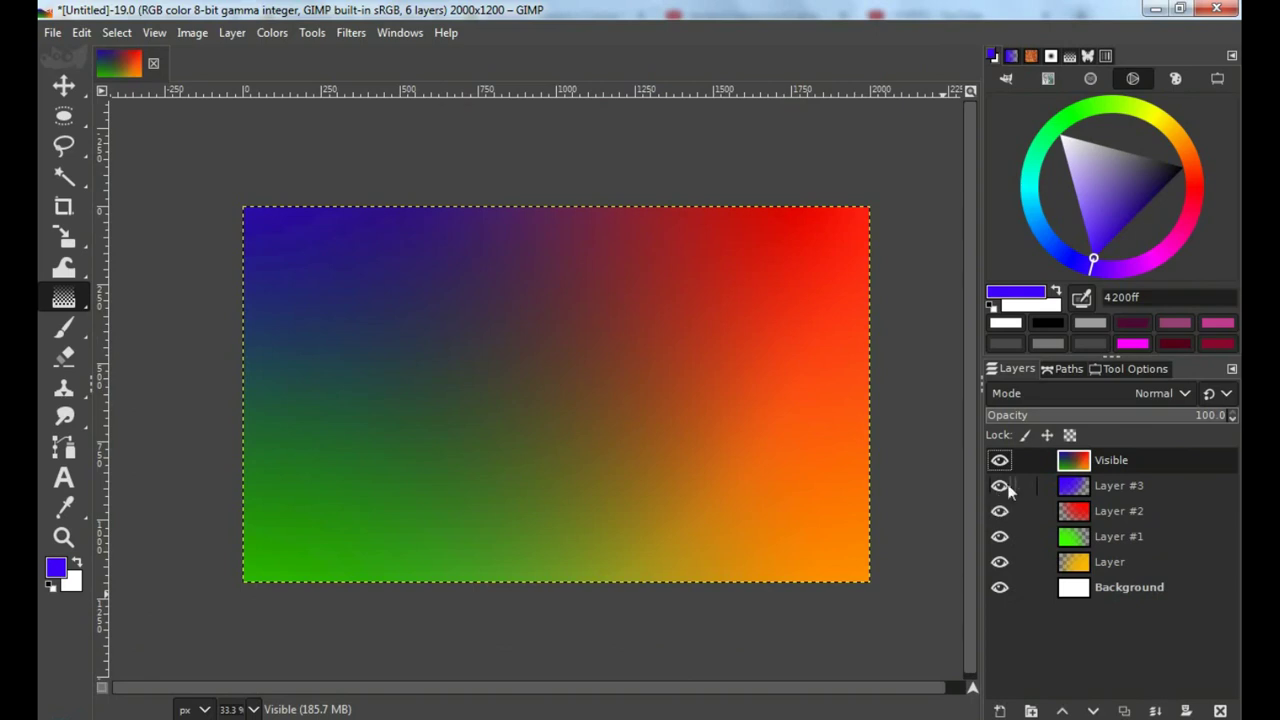
# Hide the five layers beneath the Visible layer
pyautogui.moveTo(1000, 486); pyautogui.dragTo(1000, 588)
pyautogui.click(1001, 461)
pyautogui.click(1001, 461)
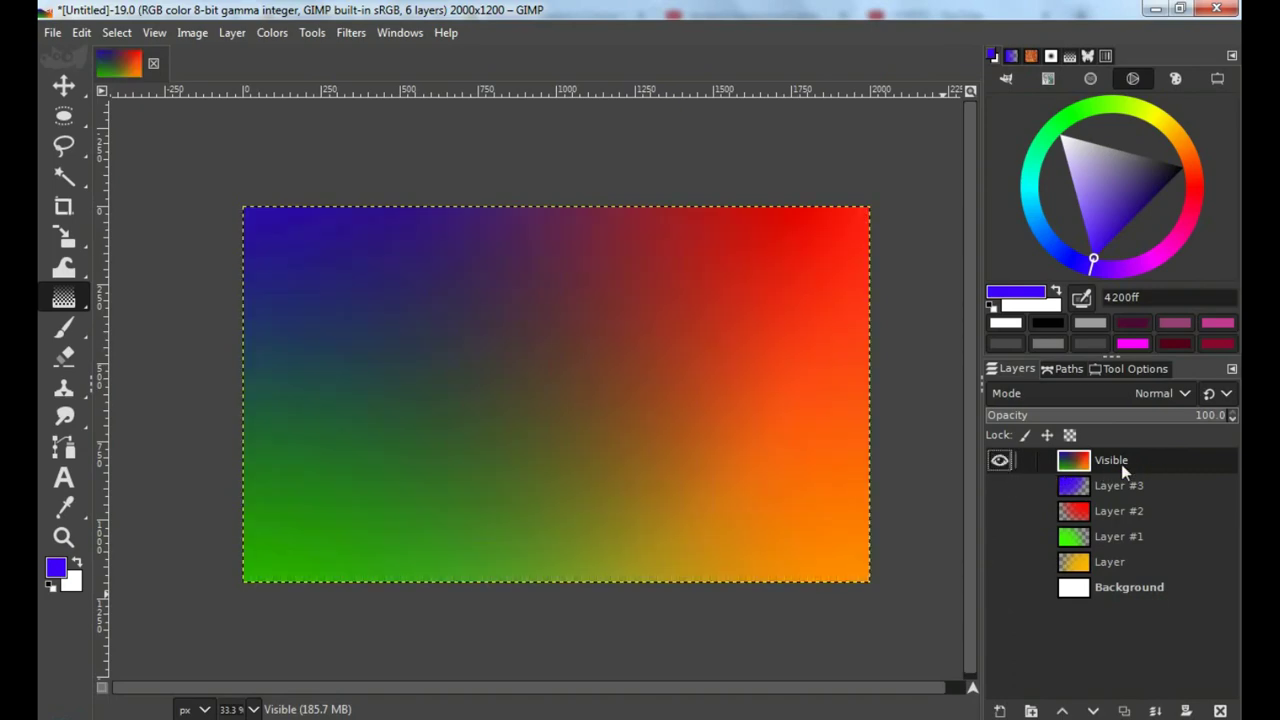